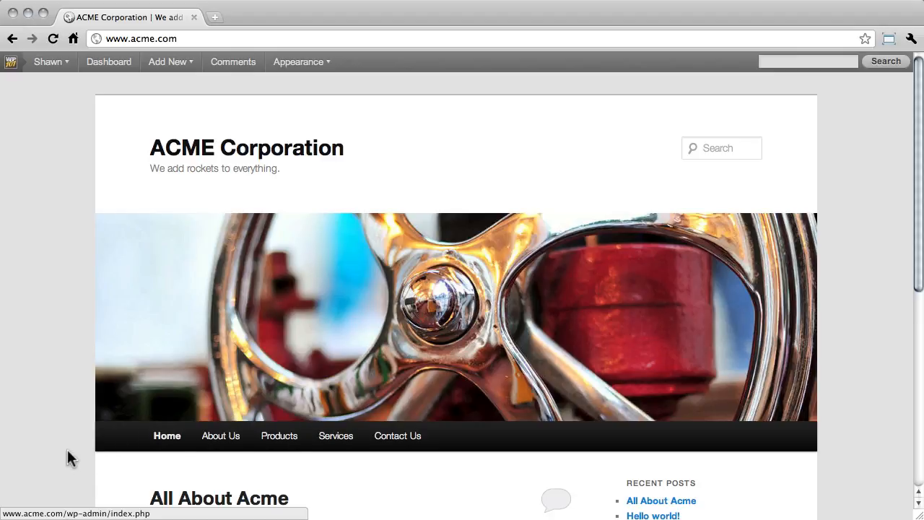
# - Browse the site's home page and About Us page to review their content
pyautogui.scroll(-5, 68, 455)
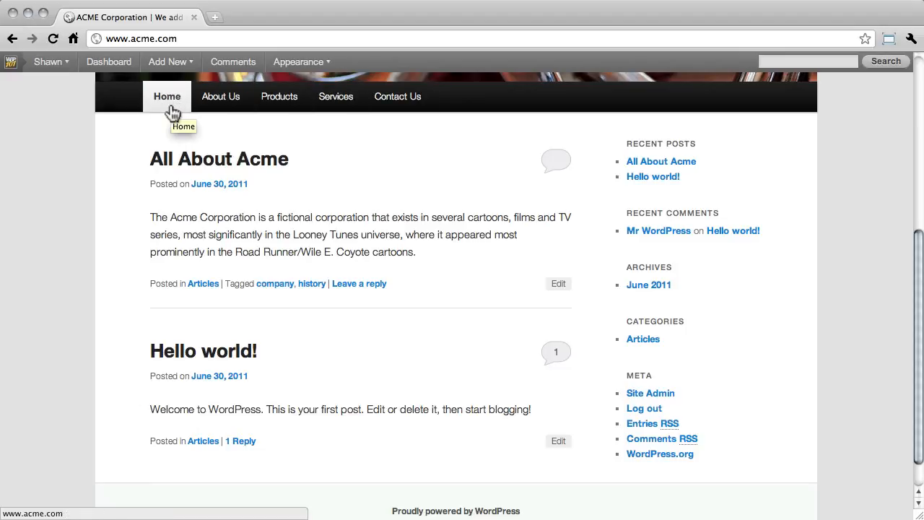
pyautogui.click(231, 103)
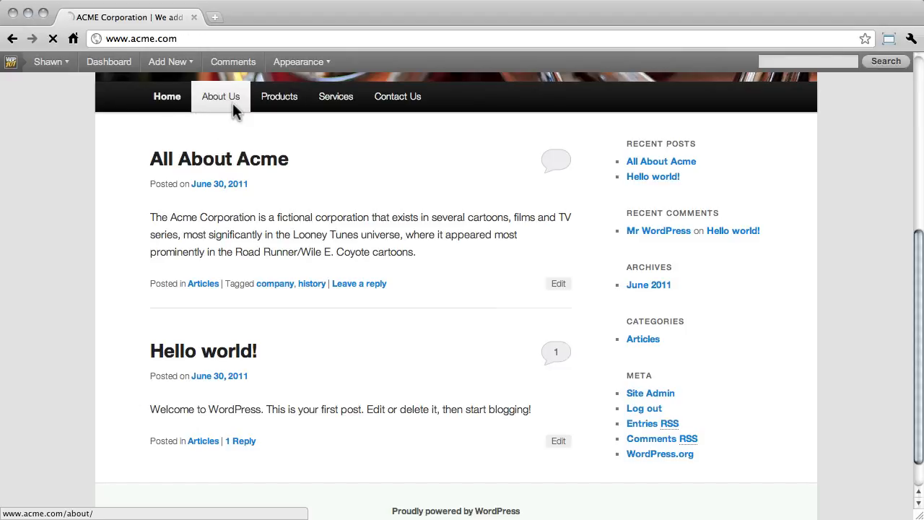
pyautogui.scroll(-4, 114, 175)
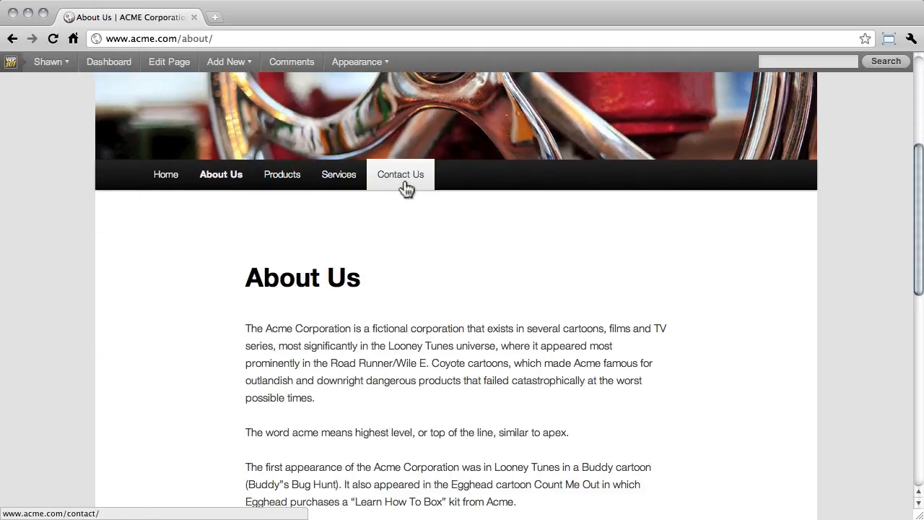
pyautogui.scroll(-3, 228, 253)
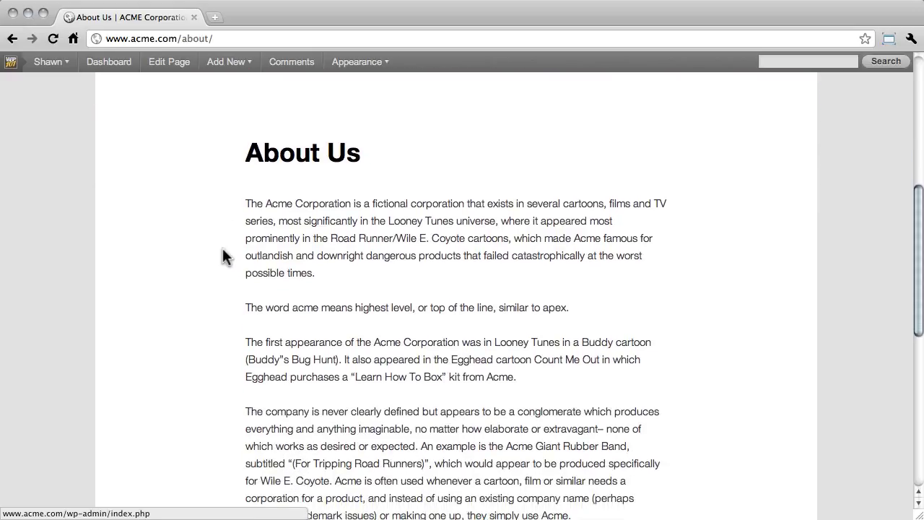
pyautogui.scroll(6, 223, 250)
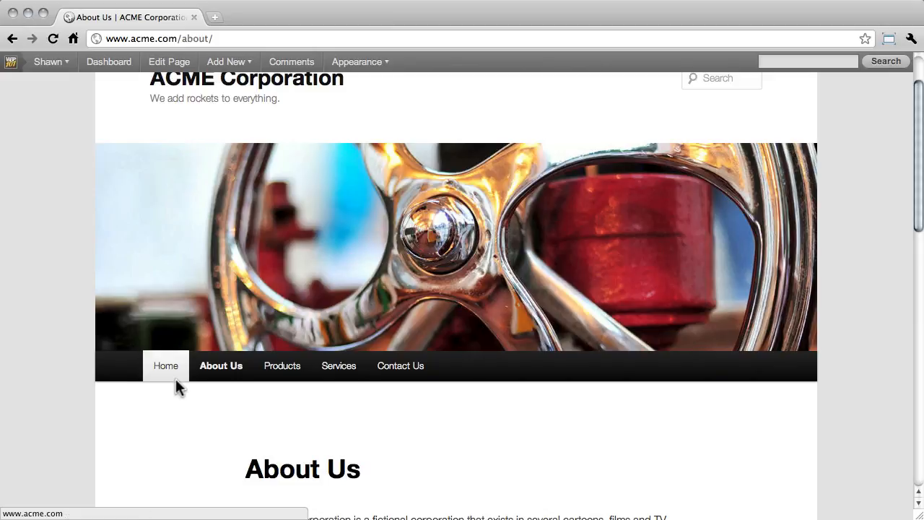
pyautogui.click(174, 374)
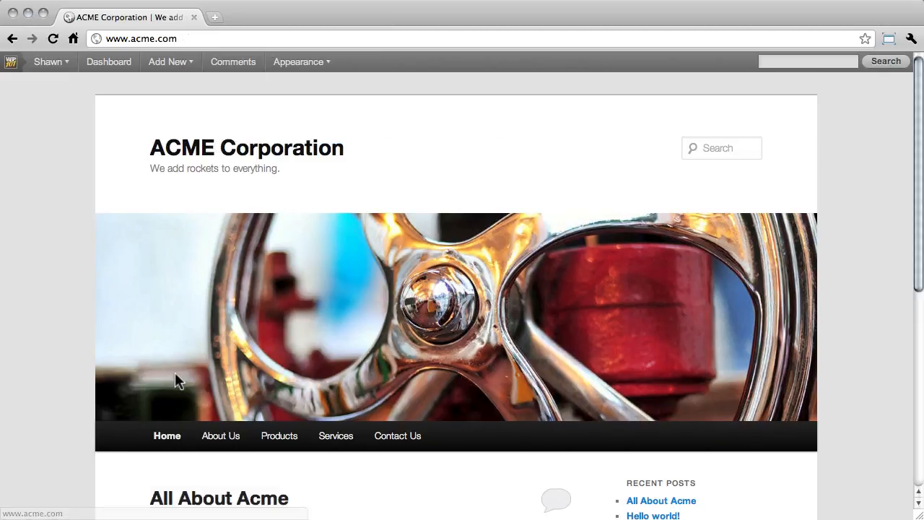
pyautogui.scroll(-4, 83, 380)
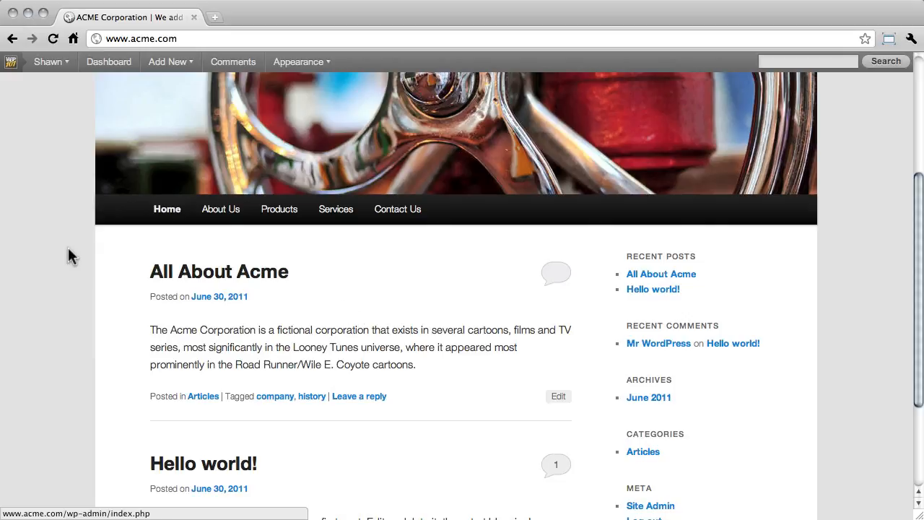
# - Open a new post editor and rearrange its side boxes so Format sits above Categories, checking the screen options
pyautogui.moveTo(179, 68)
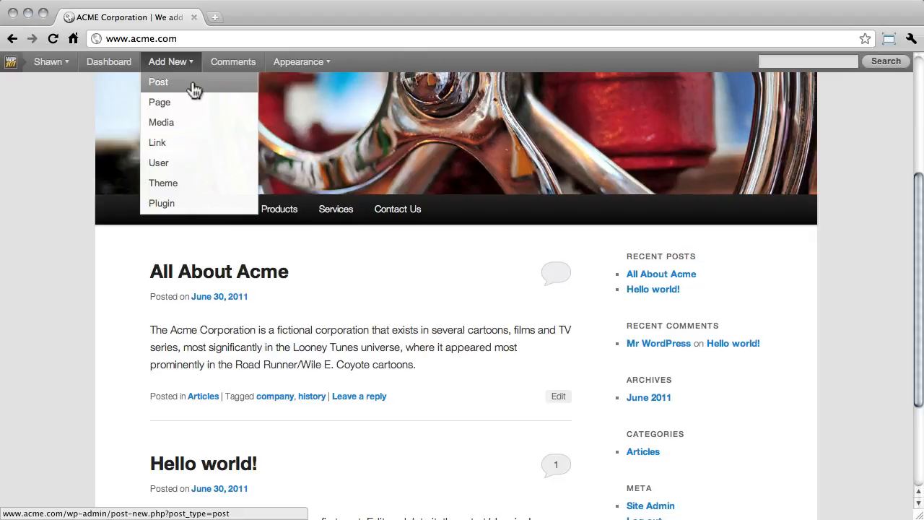
pyautogui.click(193, 87)
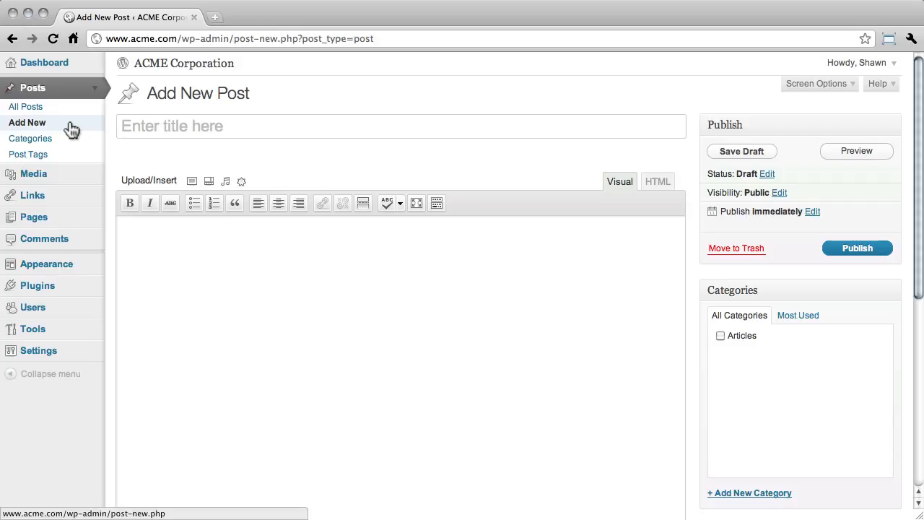
pyautogui.click(795, 125)
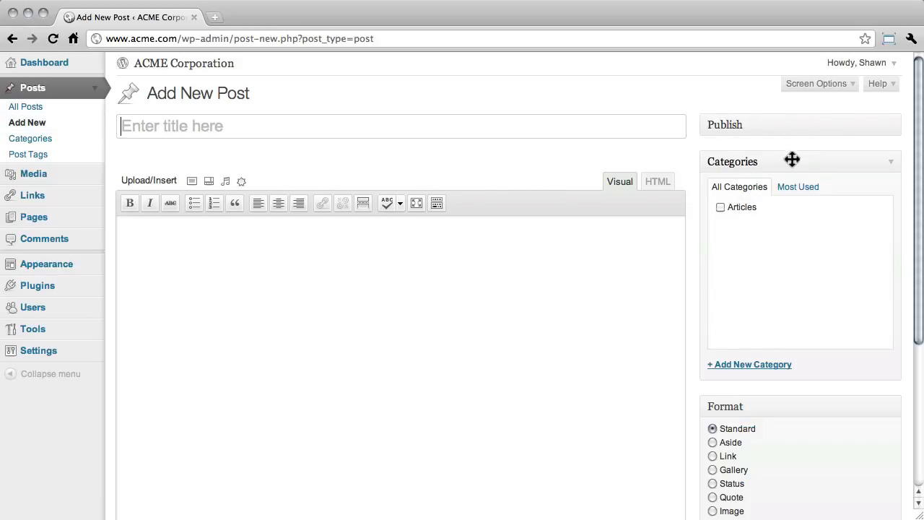
pyautogui.click(792, 160)
pyautogui.click(784, 204)
pyautogui.moveTo(783, 203); pyautogui.dragTo(786, 159)
pyautogui.click(787, 196)
pyautogui.click(784, 160)
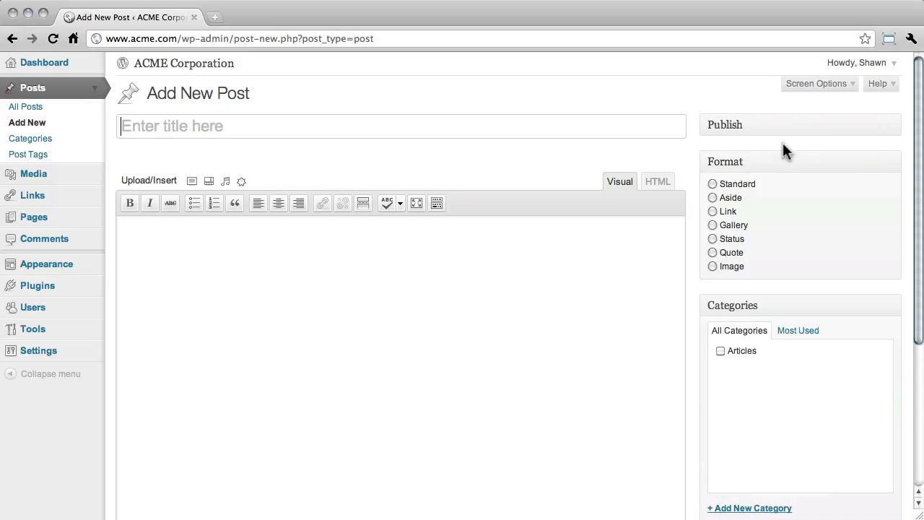
pyautogui.click(785, 126)
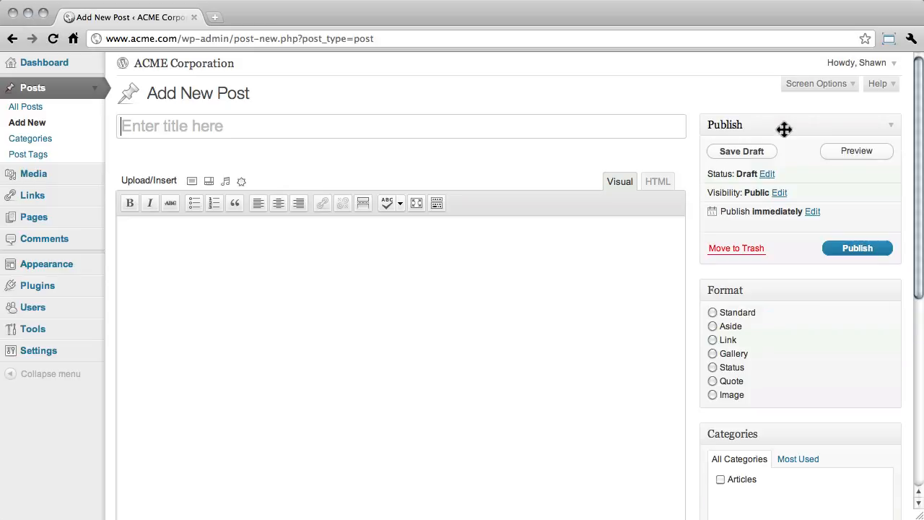
pyautogui.click(816, 84)
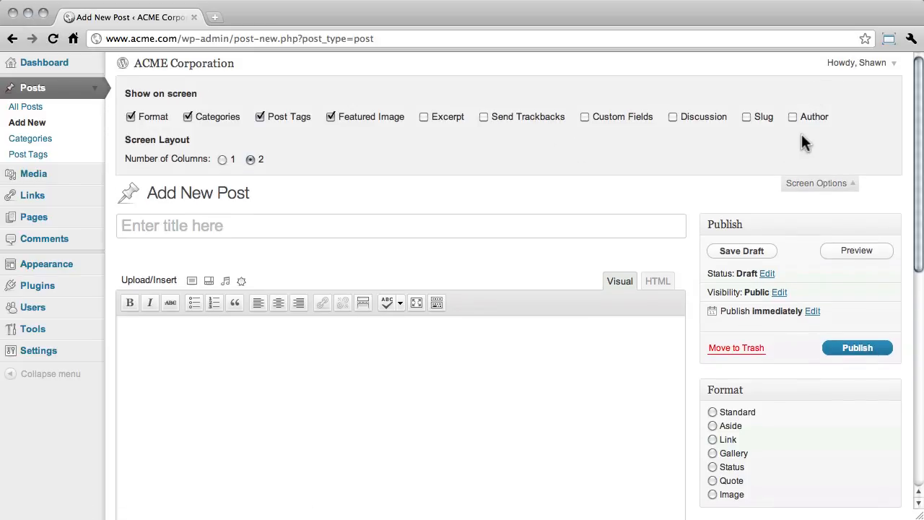
pyautogui.click(801, 182)
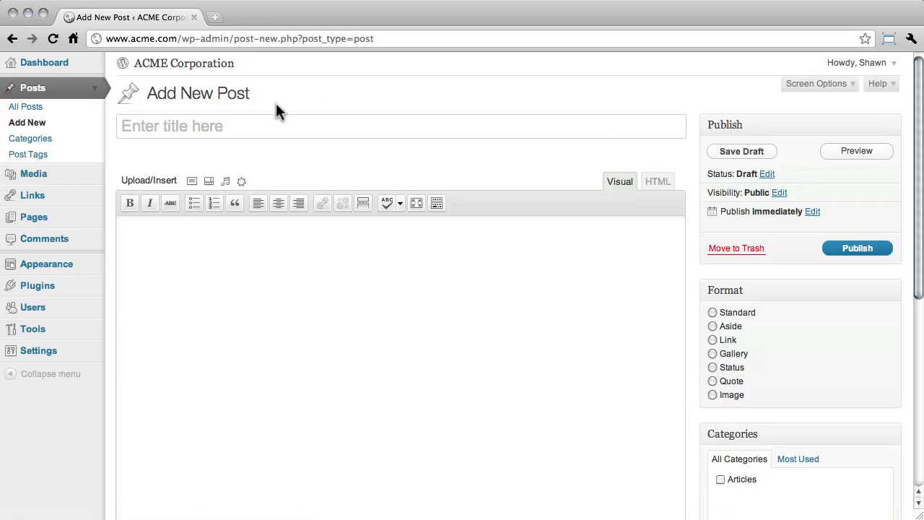
# - Title the new post "The History of Acme"
pyautogui.click(209, 127)
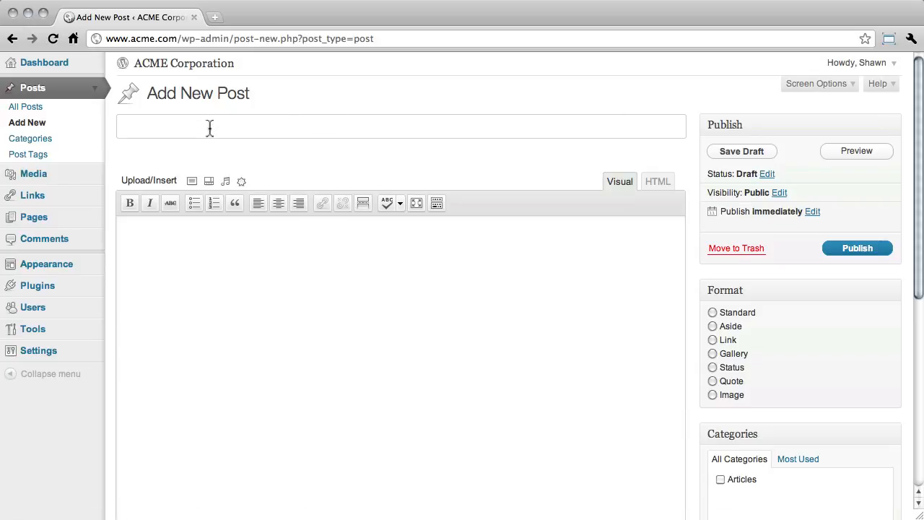
pyautogui.write('The History of A')
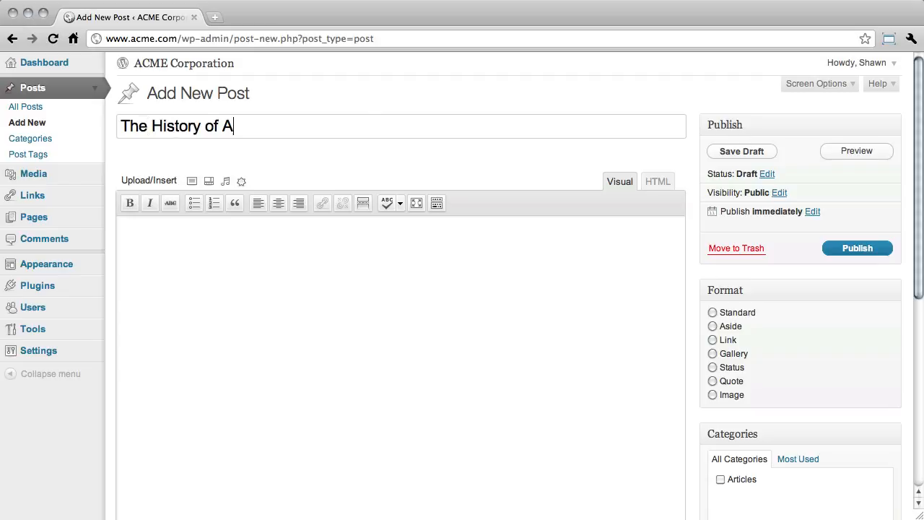
pyautogui.write('cme')
pyautogui.click(196, 264)
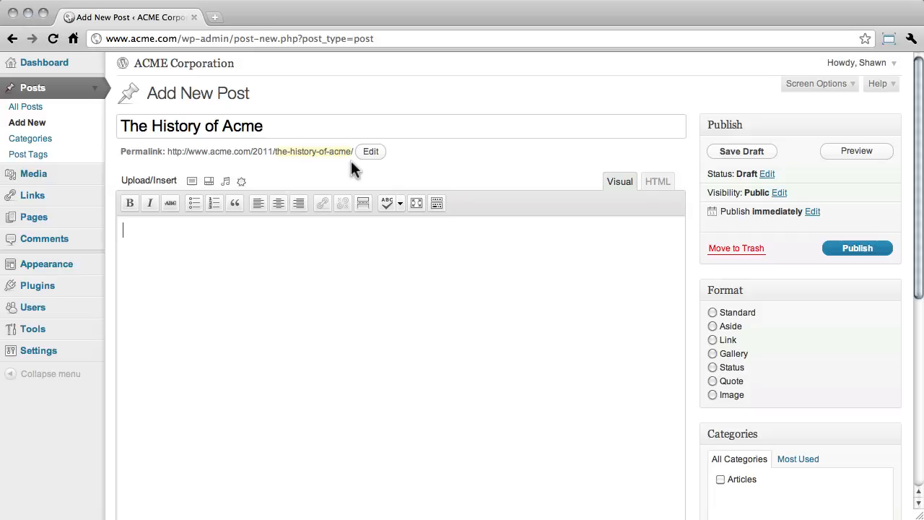
# - Edit the post's permalink slug to "history"
pyautogui.click(372, 153)
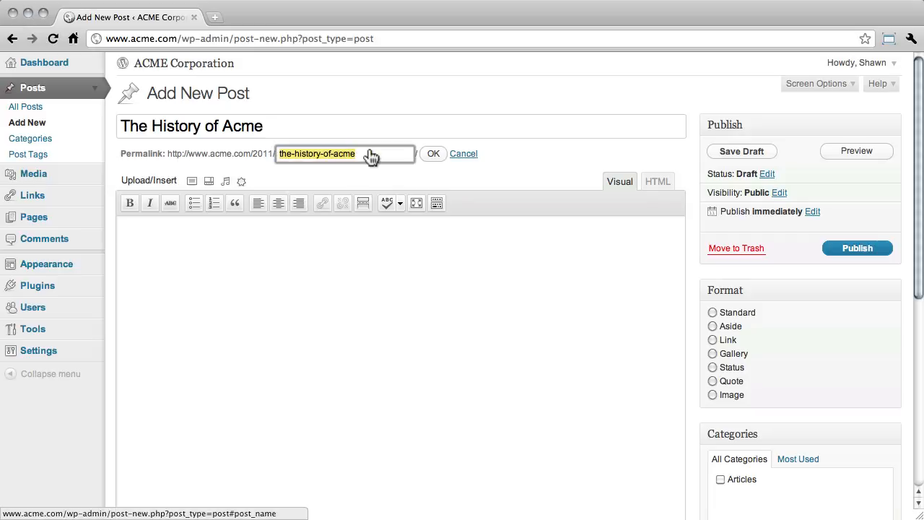
pyautogui.press('Right')
pyautogui.hotkey('alt', 'shift', 'Left')
pyautogui.hotkey('alt', 'shift', 'Left')
pyautogui.press('BackSpace')
pyautogui.press('BackSpace')
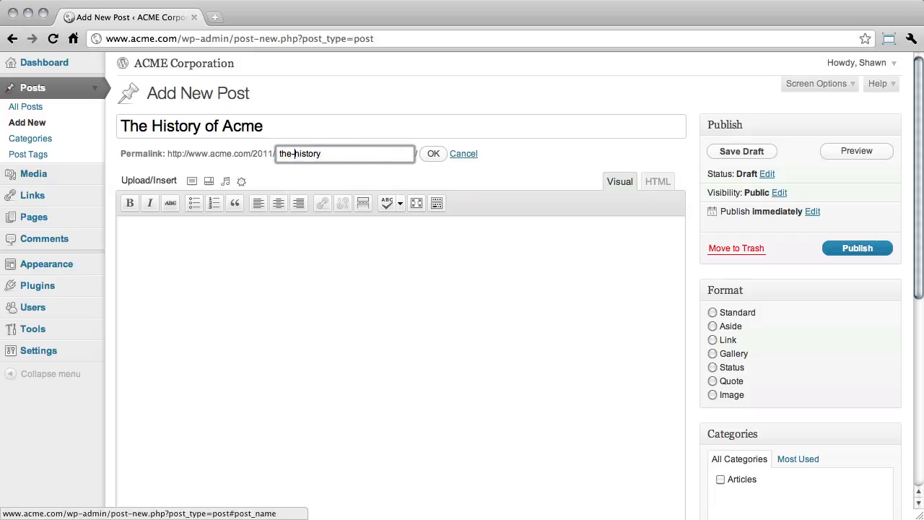
pyautogui.press('BackSpace')
pyautogui.press('BackSpace')
pyautogui.press('BackSpace')
pyautogui.press('BackSpace')
pyautogui.click(432, 155)
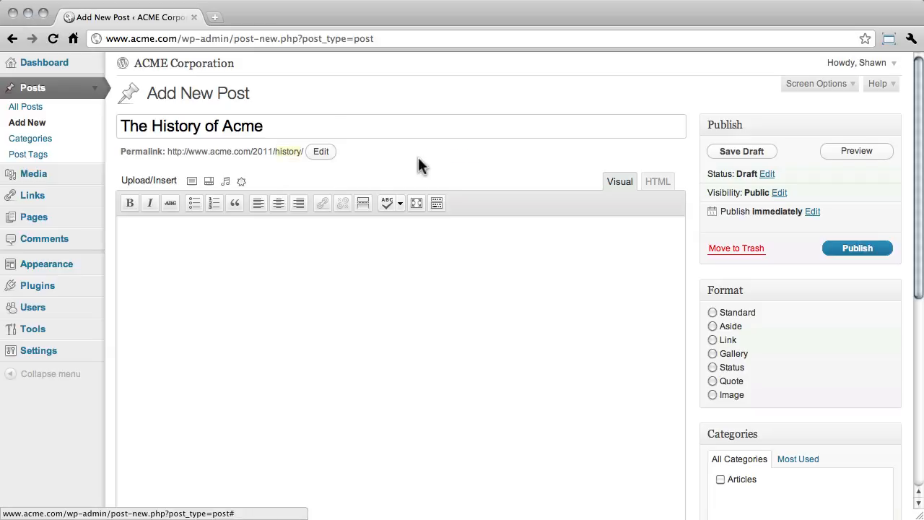
# - Paste the Acme Corporation history text into the post body and slightly enlarge the editor area
pyautogui.click(191, 269)
pyautogui.press('super+v')
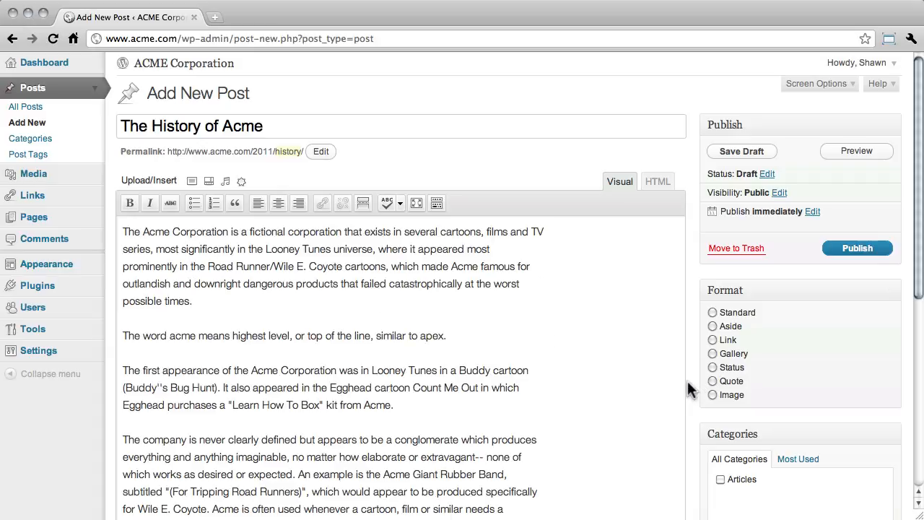
pyautogui.scroll(-5, 688, 381)
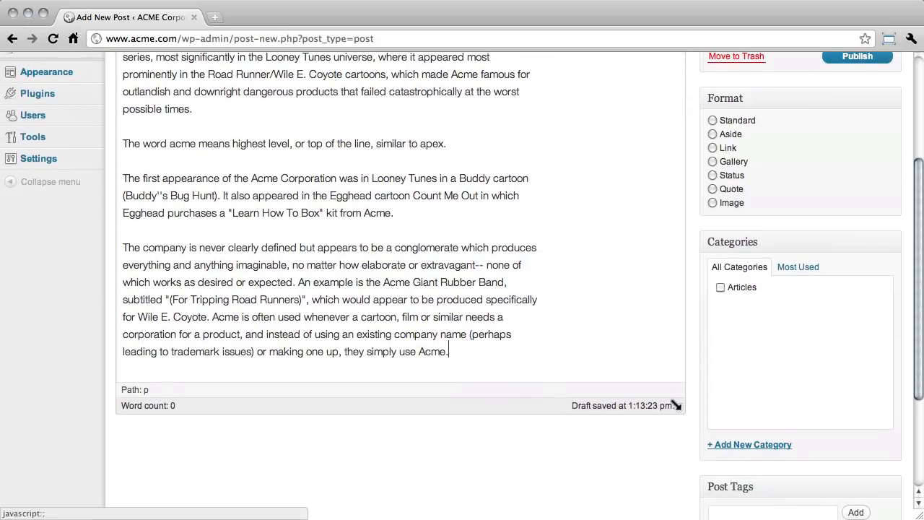
pyautogui.moveTo(676, 406)
pyautogui.mouseDown()
pyautogui.moveTo(675, 442)
pyautogui.moveTo(671, 292)
pyautogui.moveTo(676, 409)
pyautogui.mouseUp()
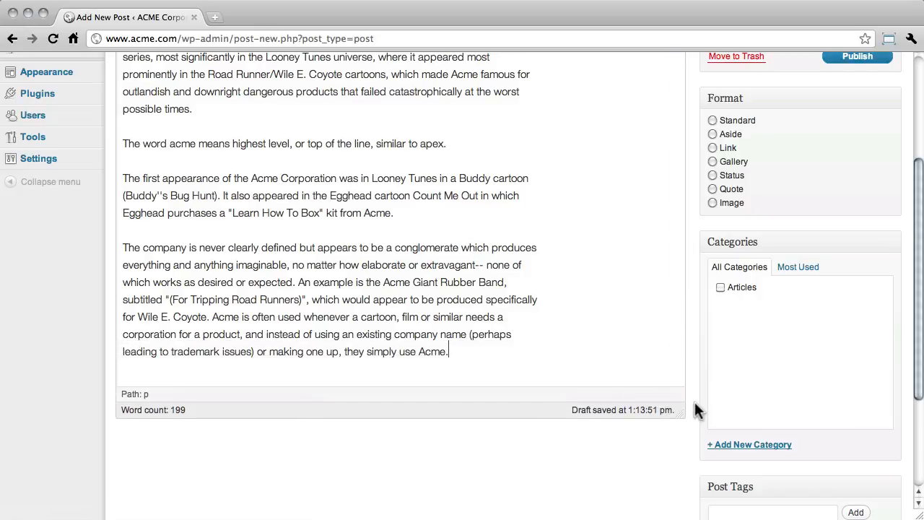
pyautogui.scroll(5, 696, 409)
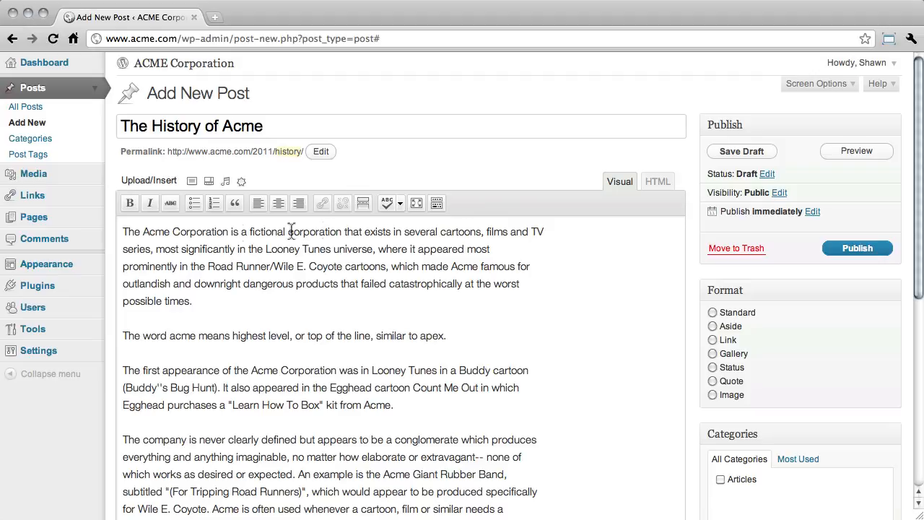
# - Make "Acme Corporation" in the opening sentence bold
pyautogui.moveTo(142, 232); pyautogui.dragTo(230, 233)
pyautogui.click(131, 203)
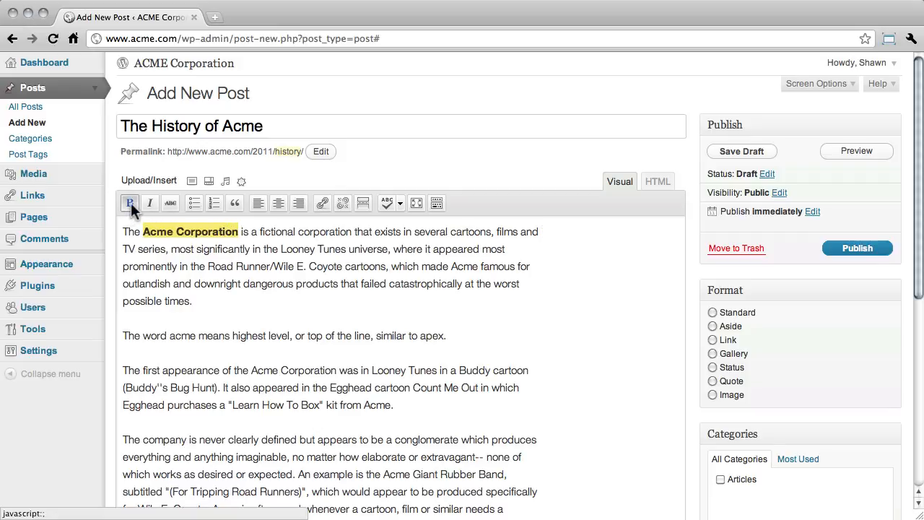
pyautogui.click(152, 203)
pyautogui.click(170, 203)
pyautogui.click(149, 203)
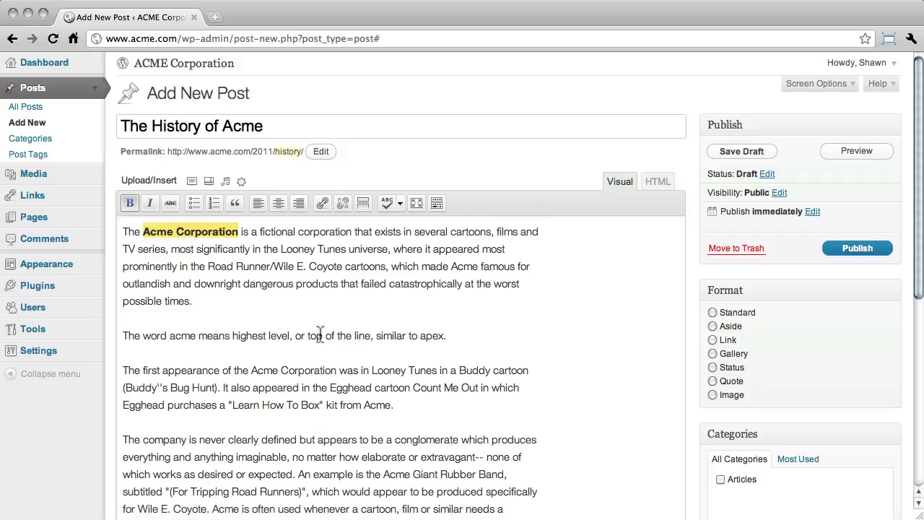
# - Add a numbered list of three "Item" entries after the sentence about the word acme
pyautogui.click(485, 338)
pyautogui.press('Return')
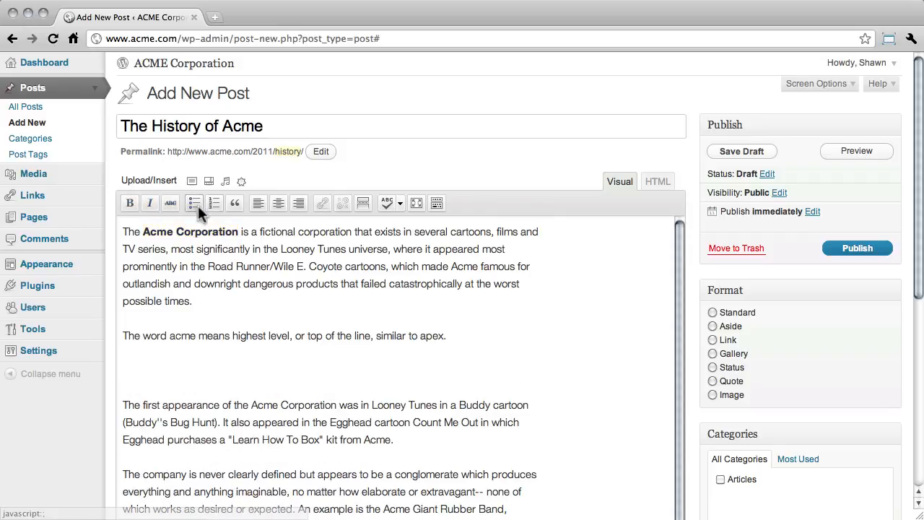
pyautogui.click(216, 203)
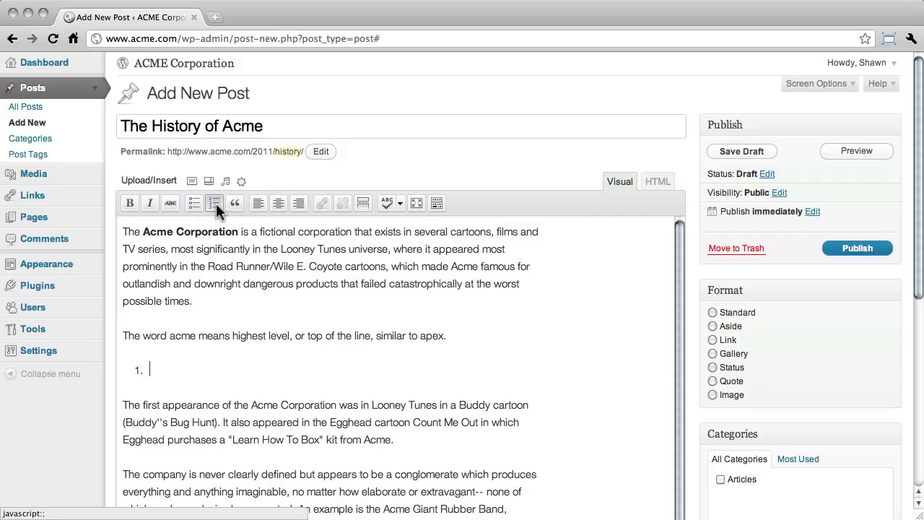
pyautogui.write('Item')
pyautogui.press('Return')
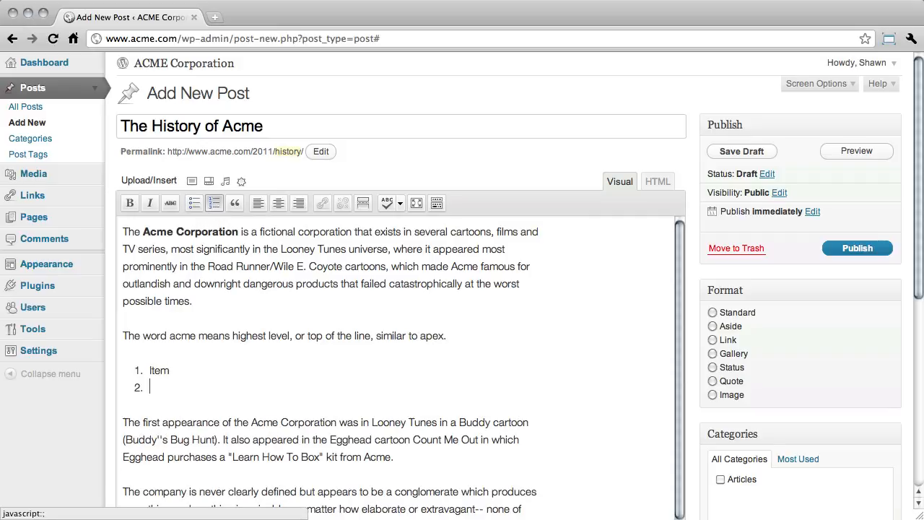
pyautogui.write('Item')
pyautogui.press('Return')
pyautogui.write('Item')
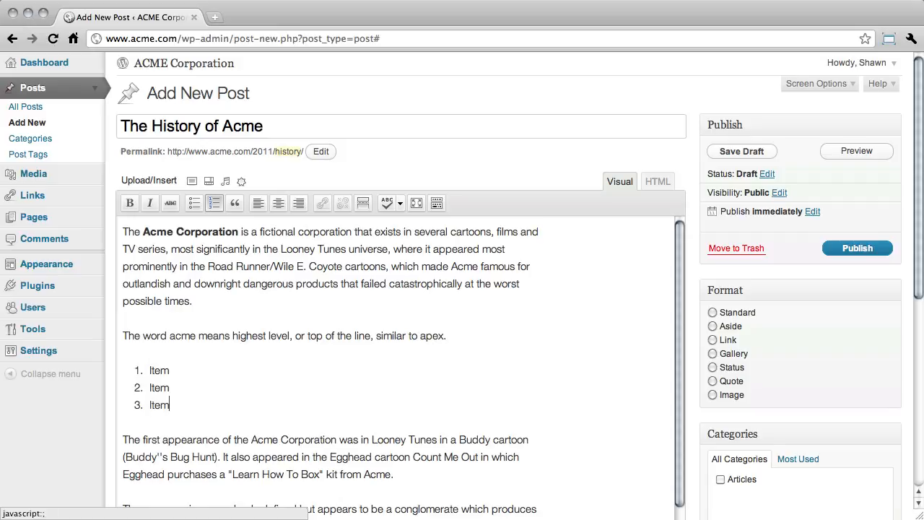
# - Format the sentence about the word acme as a blockquote
pyautogui.moveTo(451, 336); pyautogui.dragTo(120, 336)
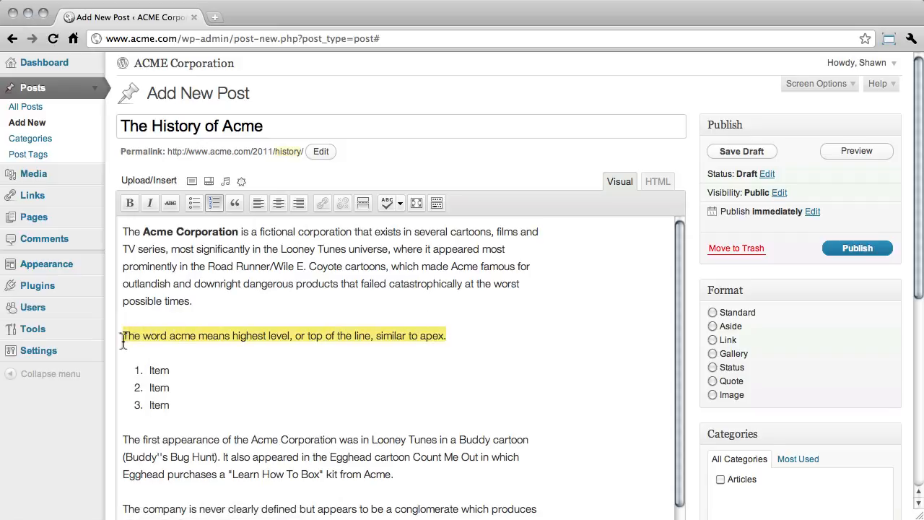
pyautogui.click(234, 203)
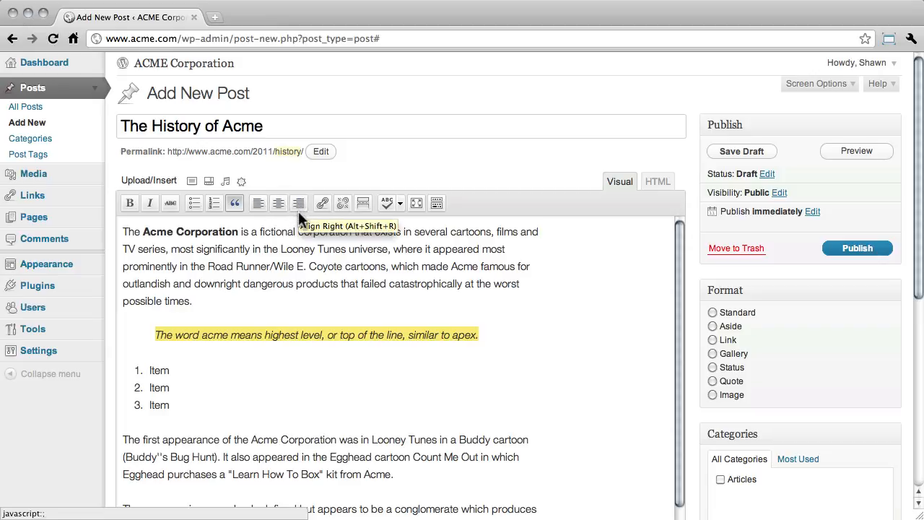
# - Link the word "Acme" in the first paragraph to the About Us page, opening it in a new window or tab
pyautogui.doubleClick(455, 267)
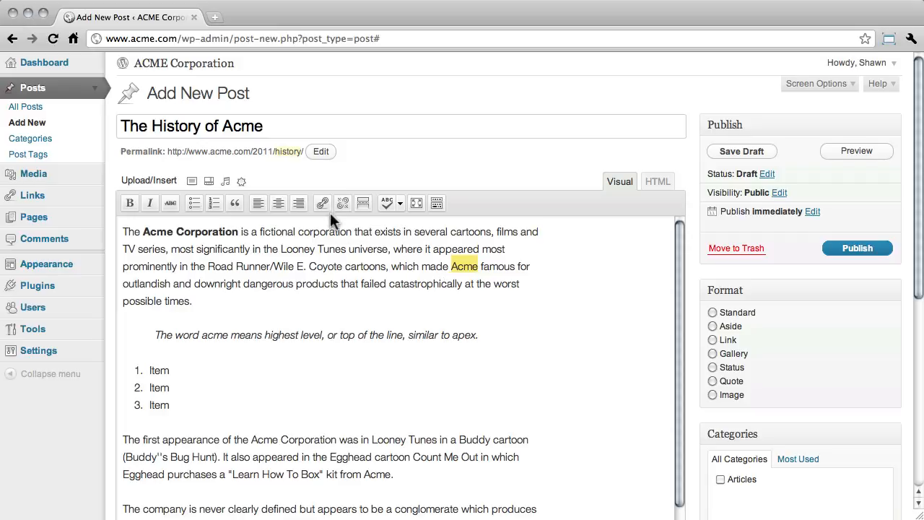
pyautogui.click(324, 204)
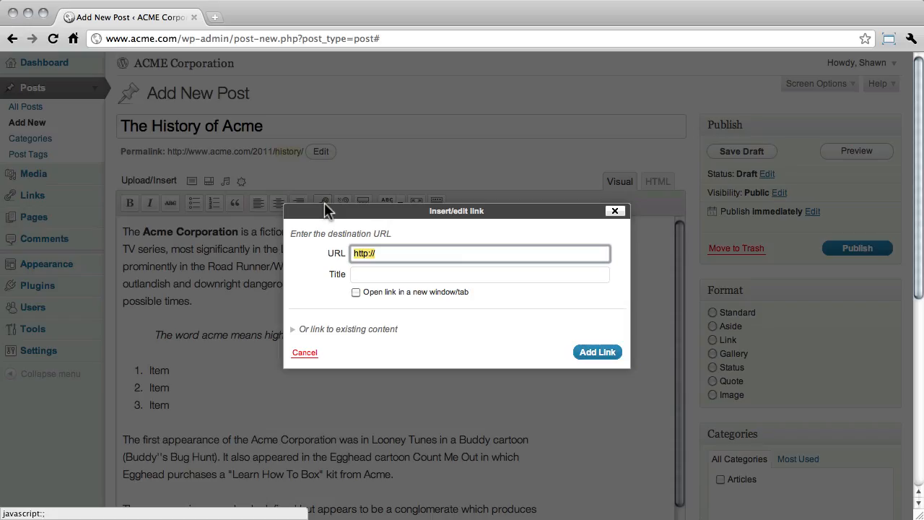
pyautogui.click(412, 254)
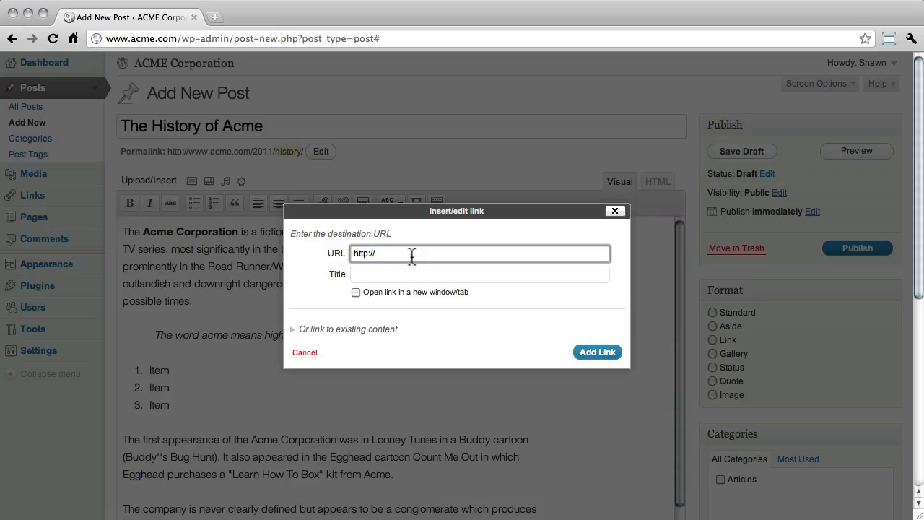
pyautogui.write('acme.com')
pyautogui.press('Tab')
pyautogui.write('A')
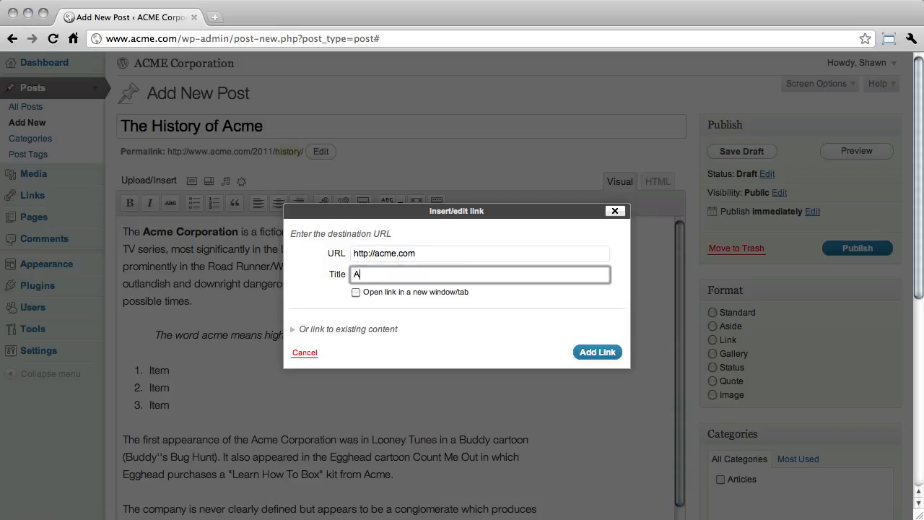
pyautogui.write('bout Acme')
pyautogui.click(356, 293)
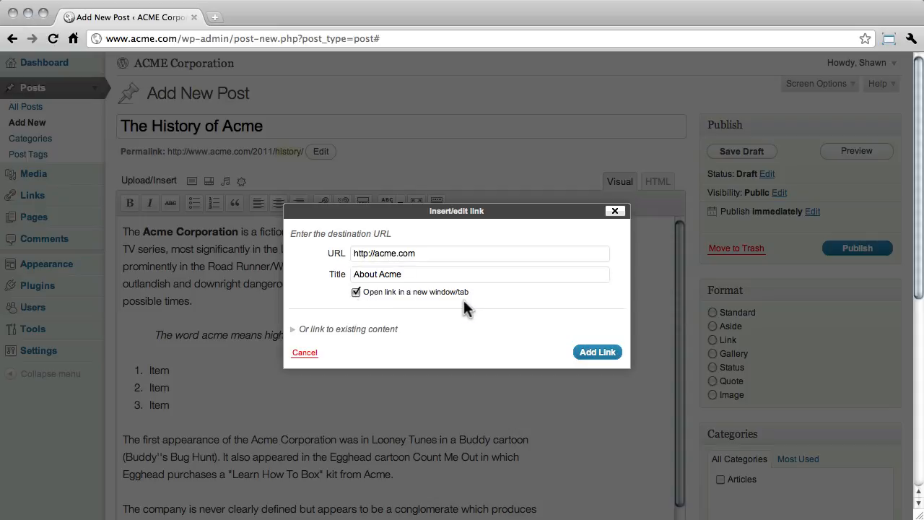
pyautogui.click(293, 330)
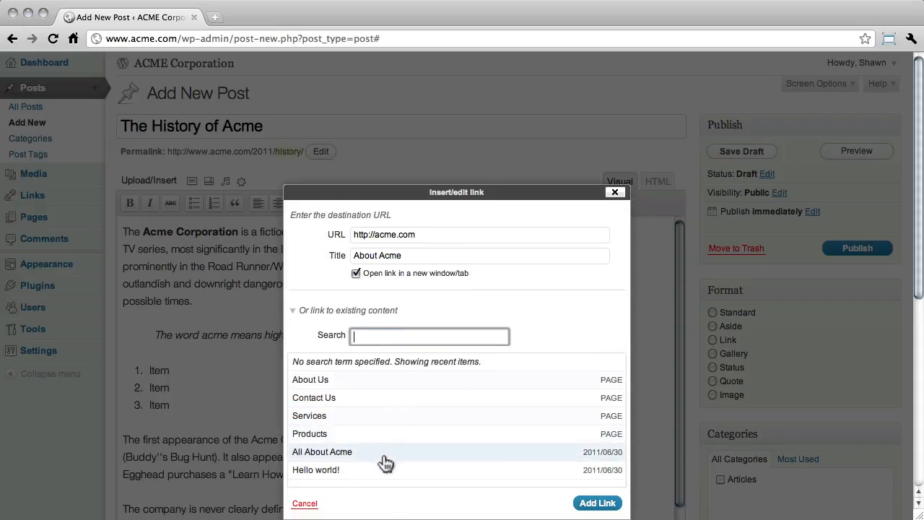
pyautogui.click(389, 389)
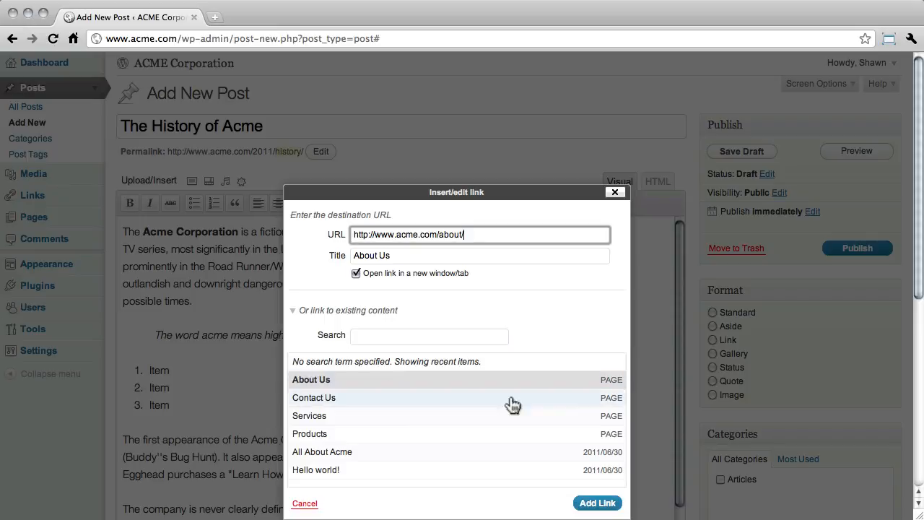
pyautogui.click(598, 503)
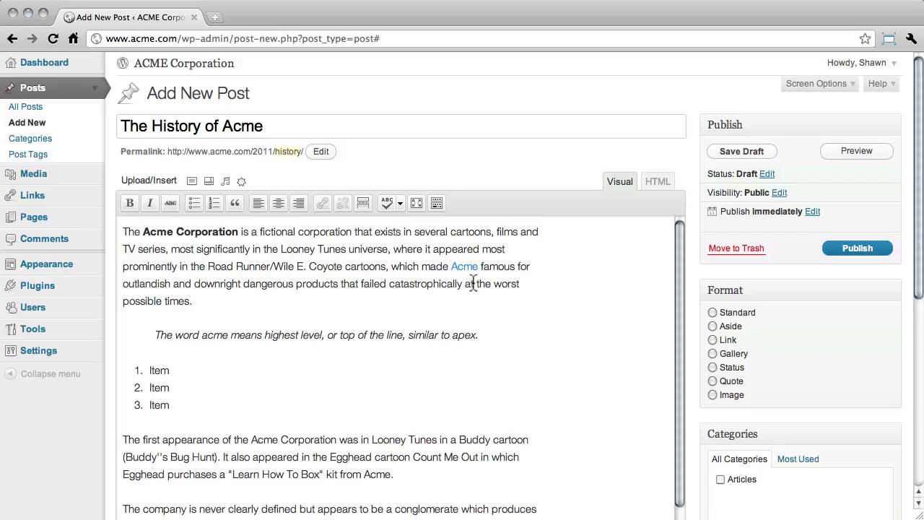
# - Run the spell checker and ignore the flagged word "Looney" in the first paragraph
pyautogui.click(400, 204)
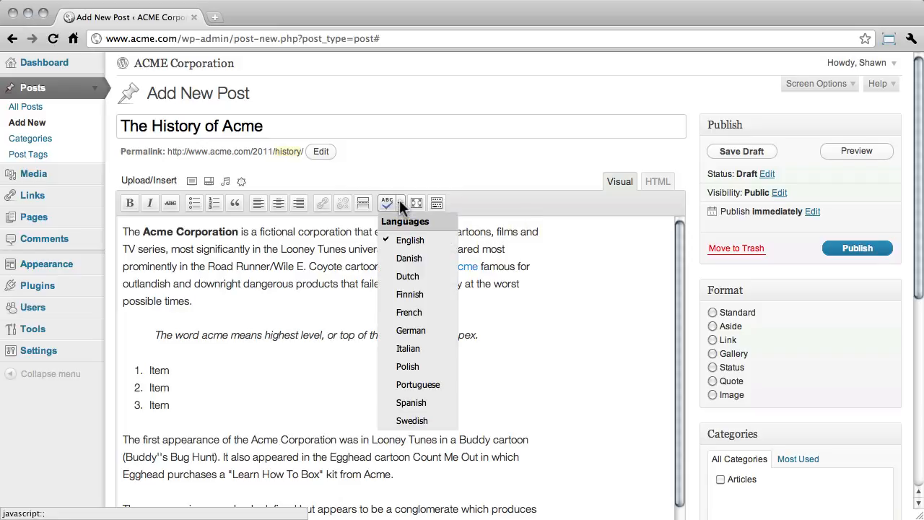
pyautogui.click(389, 203)
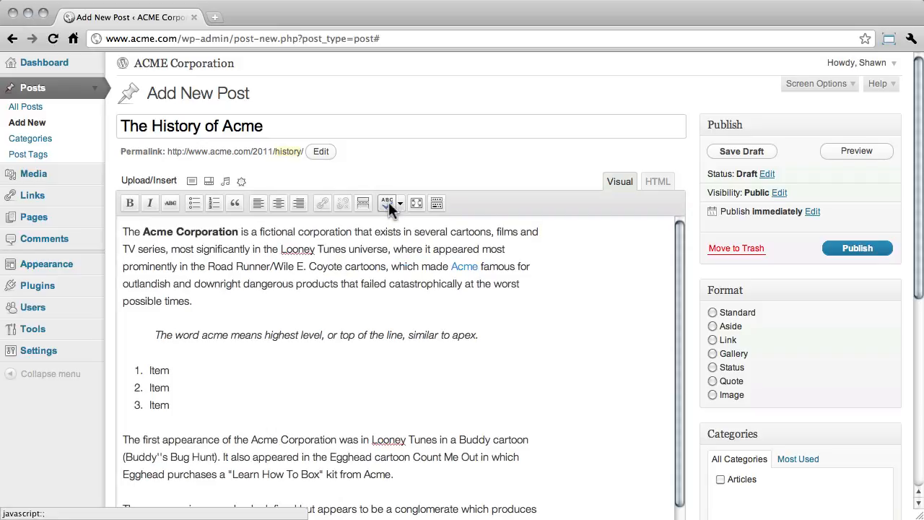
pyautogui.click(295, 246)
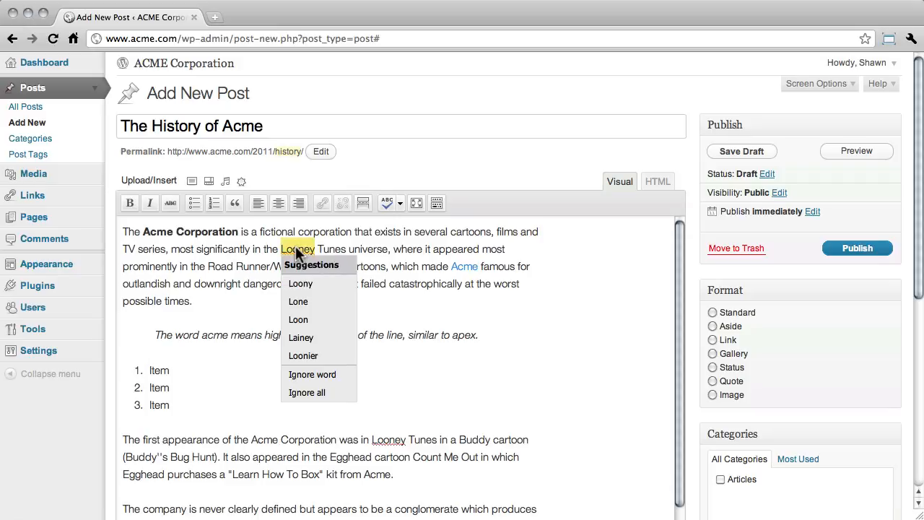
pyautogui.click(299, 379)
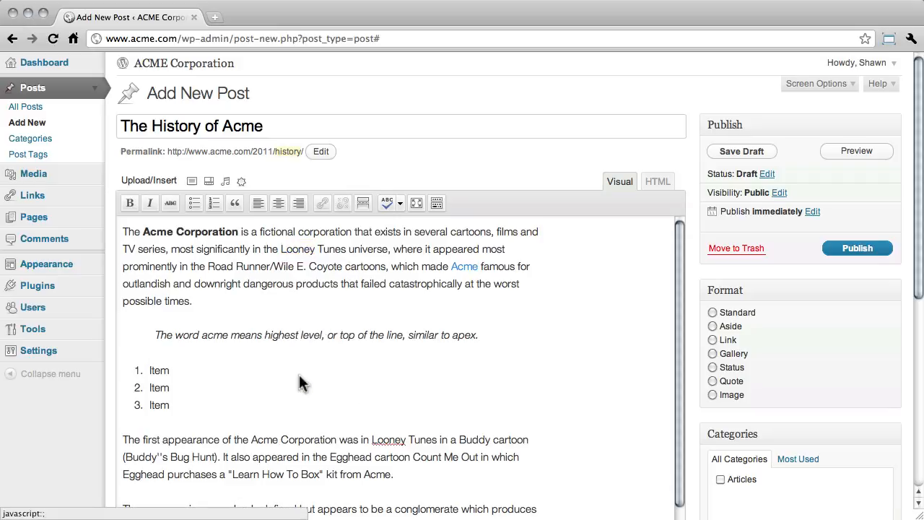
pyautogui.click(386, 200)
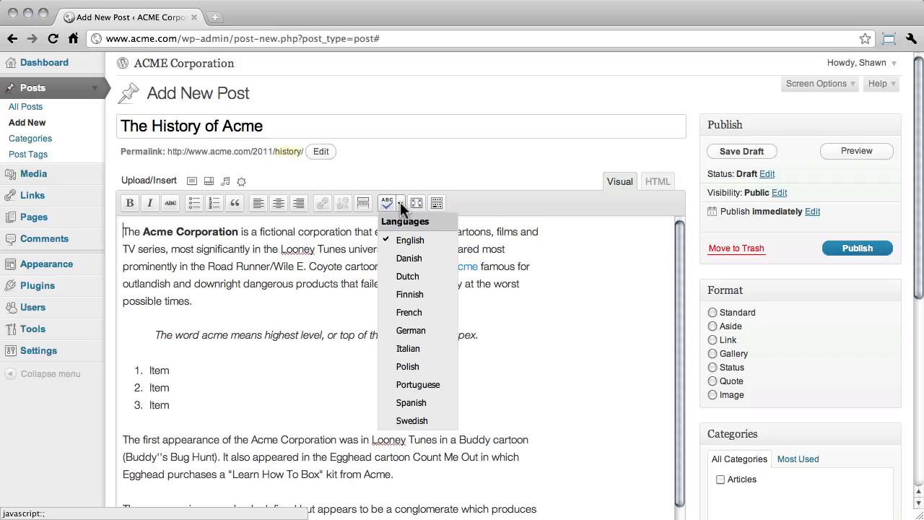
pyautogui.click(400, 203)
# - Switch the editor to fullscreen mode and exit it again
pyautogui.click(416, 204)
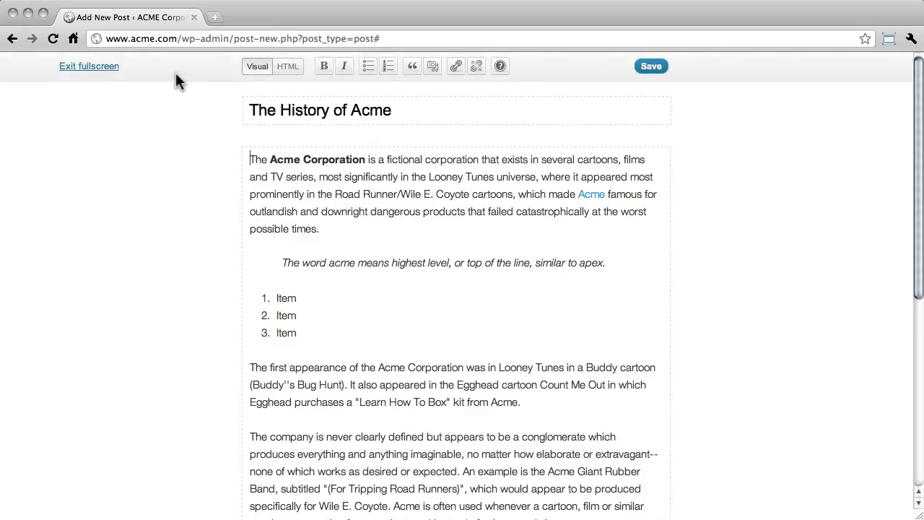
pyautogui.click(104, 69)
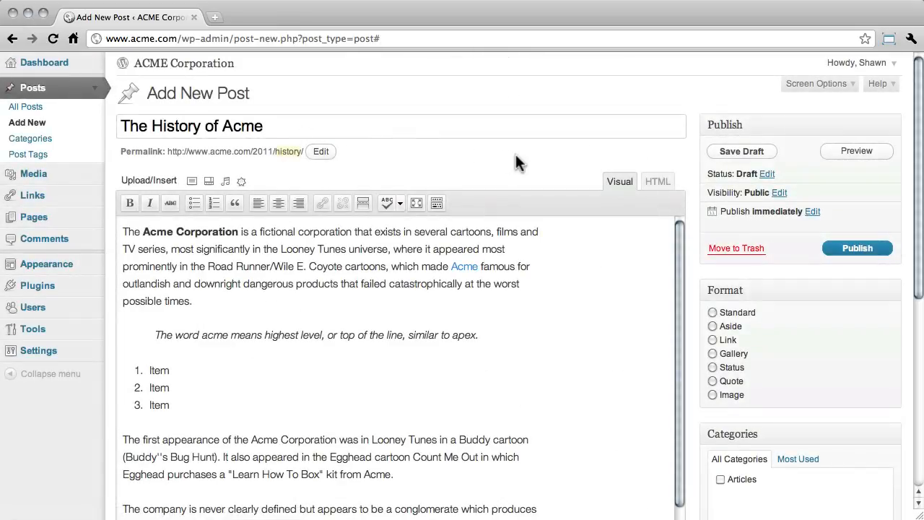
# - Show the second row of editor formatting tools and browse the paragraph format options
pyautogui.click(438, 203)
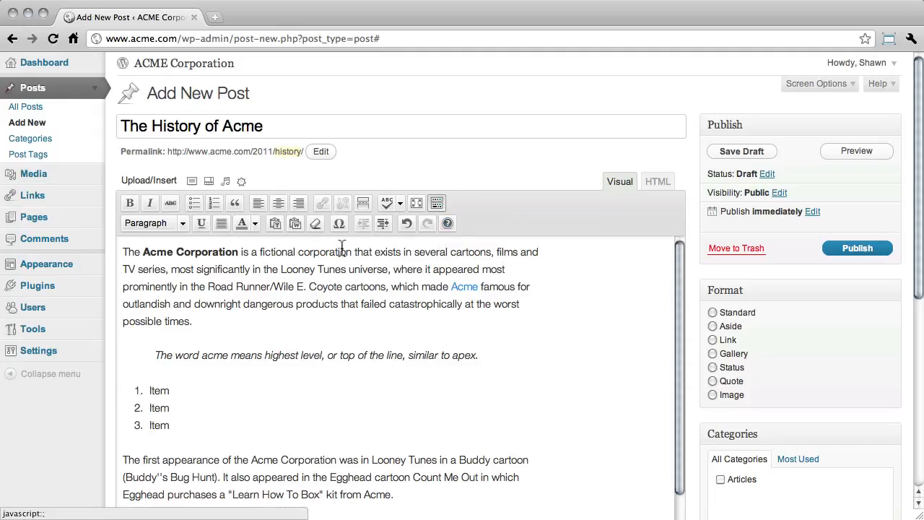
pyautogui.click(182, 224)
pyautogui.moveTo(200, 253); pyautogui.dragTo(205, 300)
pyautogui.click(204, 248)
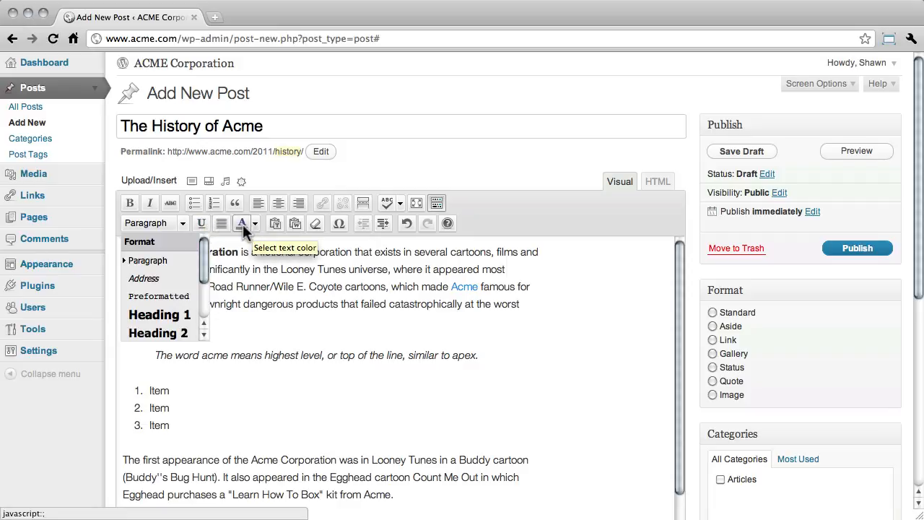
pyautogui.click(184, 224)
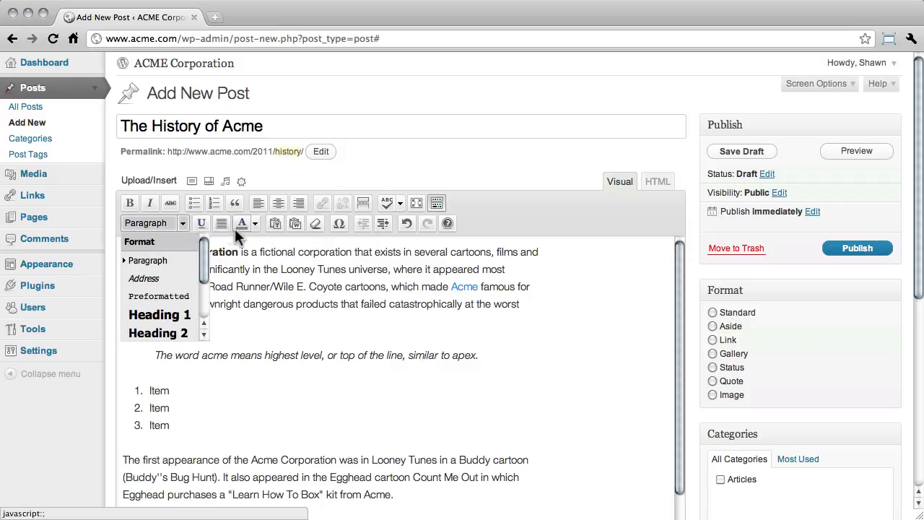
pyautogui.click(299, 224)
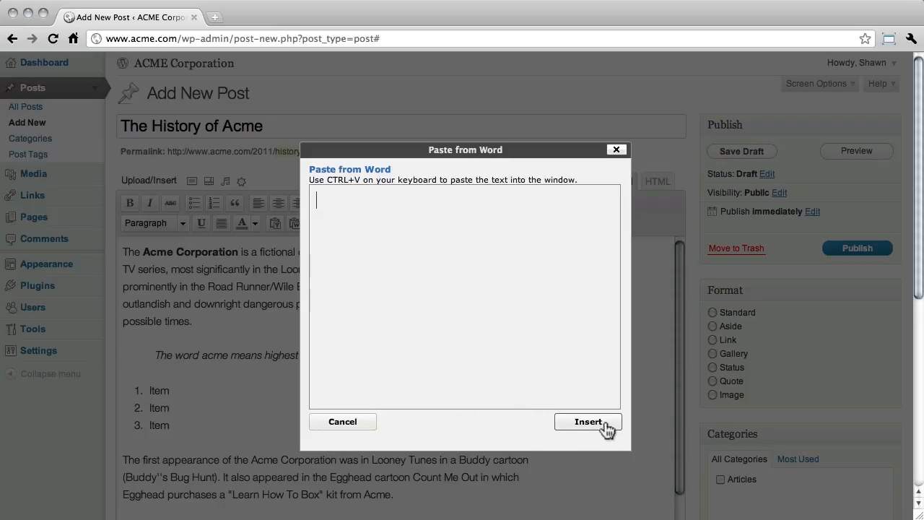
pyautogui.click(616, 151)
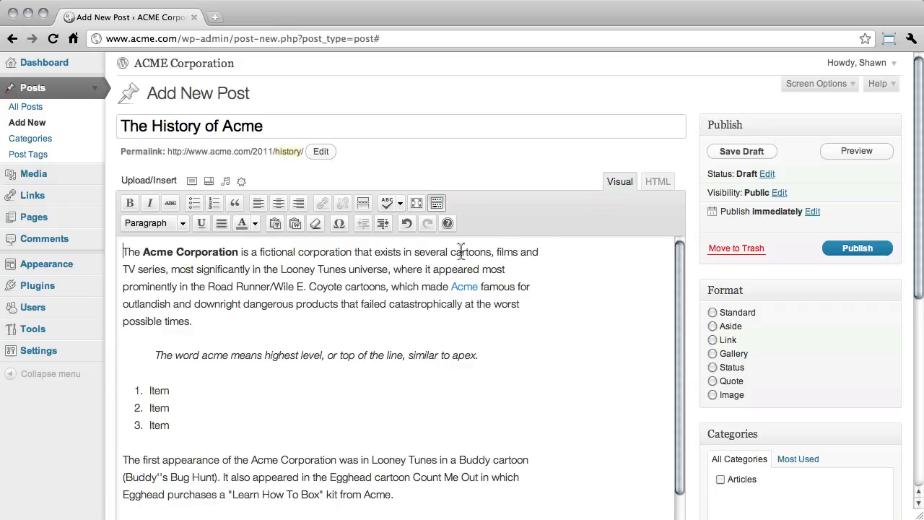
pyautogui.click(407, 224)
pyautogui.click(427, 222)
# - Browse the Rich Editor Help's Basics, Advanced, Hotkeys and About sections, then close it
pyautogui.click(447, 223)
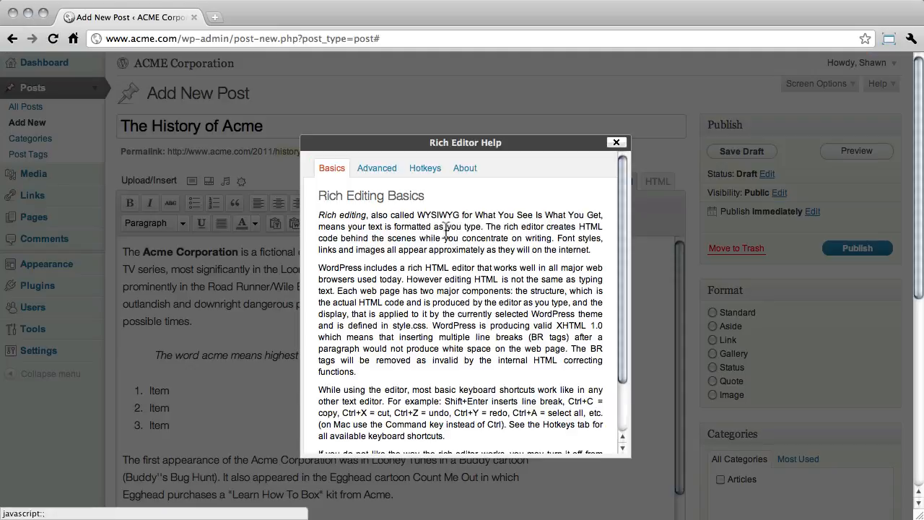
pyautogui.click(377, 170)
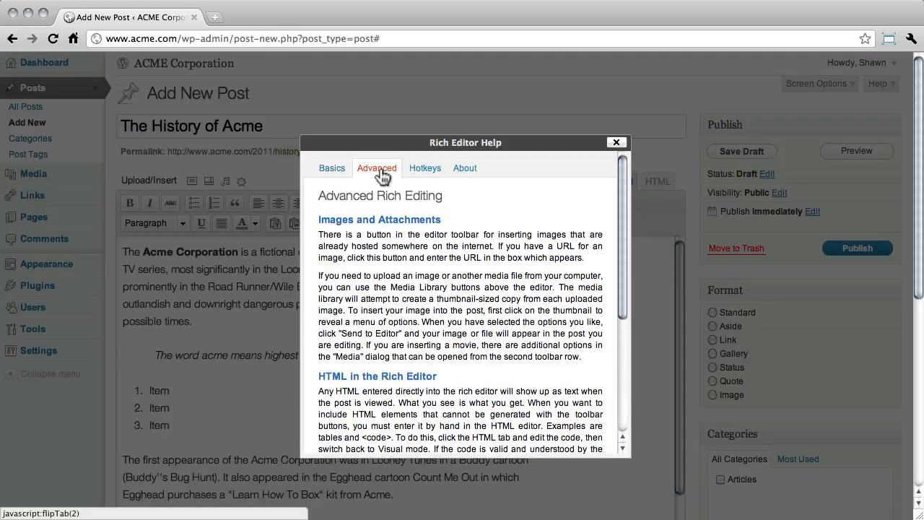
pyautogui.click(426, 171)
pyautogui.click(462, 173)
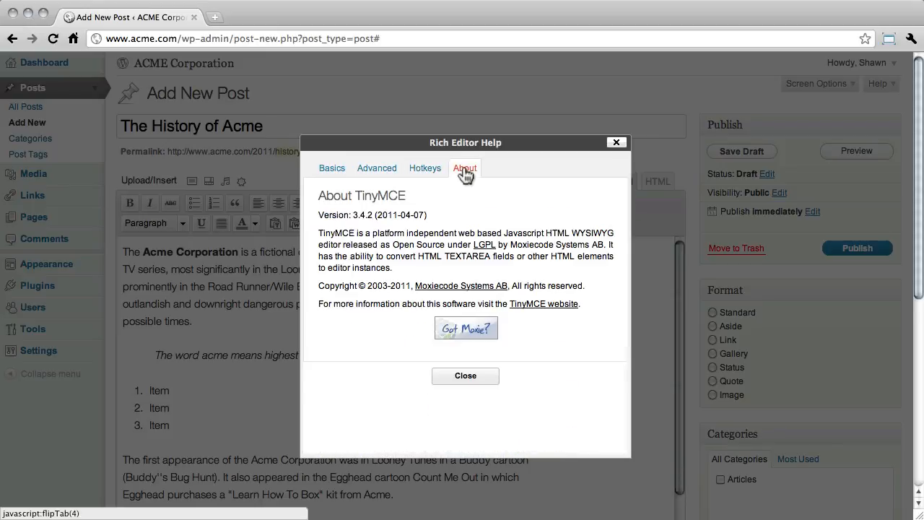
pyautogui.click(616, 144)
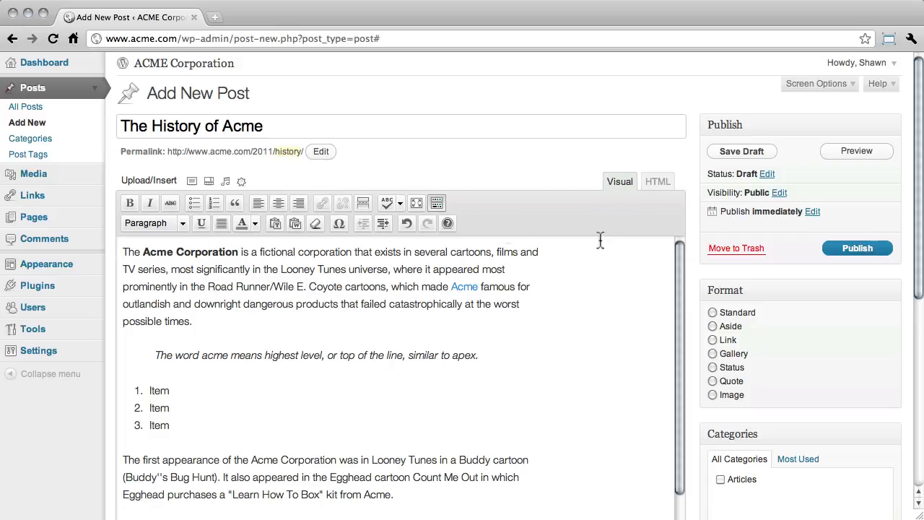
# - Switch to the HTML view and examine the markup for the bold text, the link and the list
pyautogui.click(659, 184)
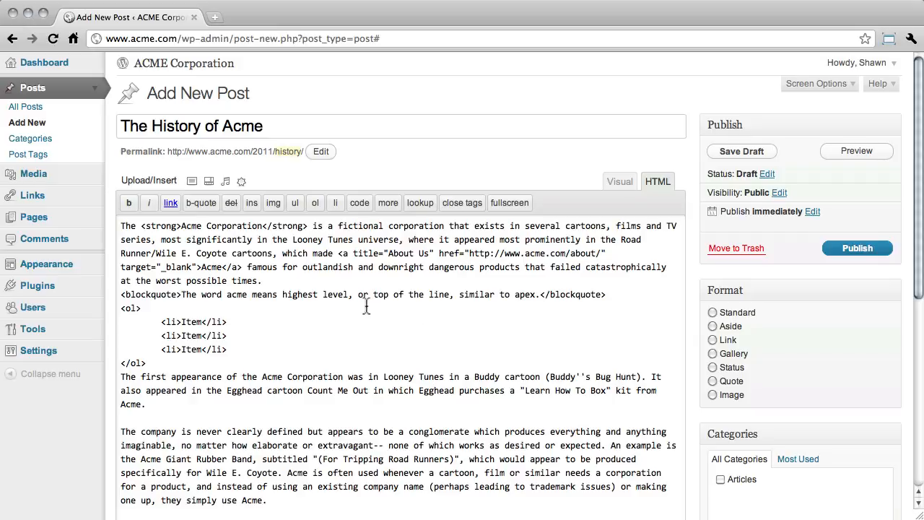
pyautogui.doubleClick(153, 228)
pyautogui.doubleClick(284, 229)
pyautogui.moveTo(338, 254); pyautogui.dragTo(202, 267)
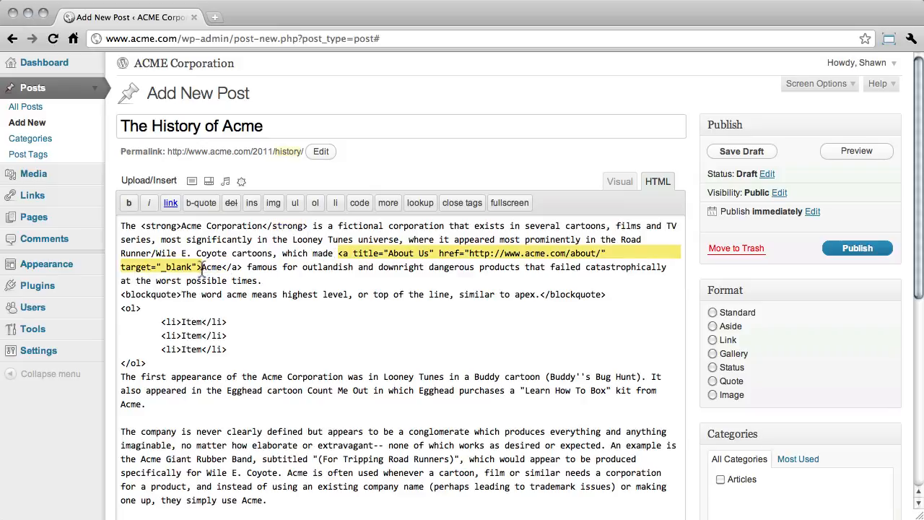
pyautogui.click(231, 268)
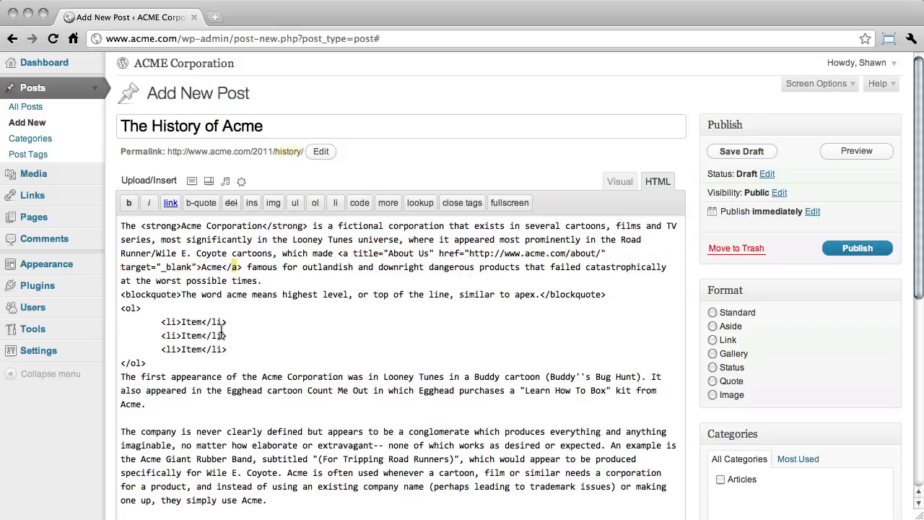
pyautogui.doubleClick(130, 309)
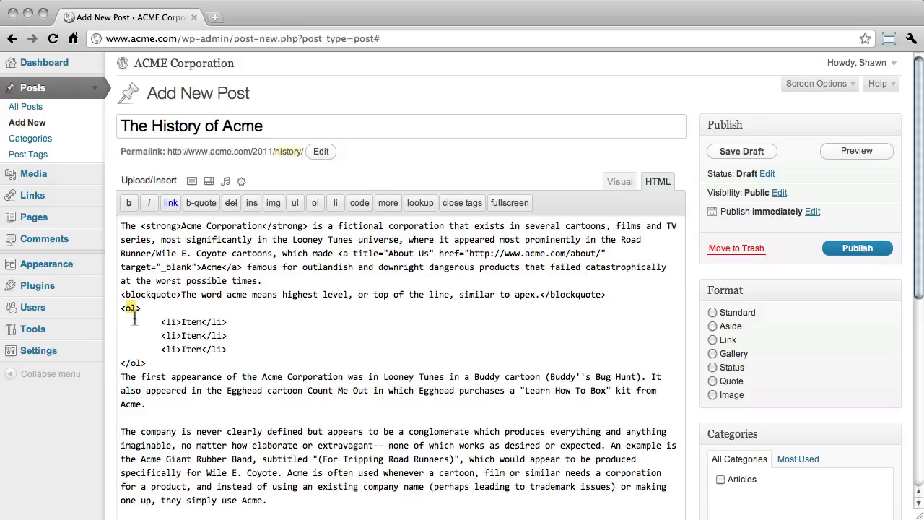
pyautogui.click(238, 338)
# - Italicize the word "fictional" in the opening sentence in the HTML view and return to the visual editor
pyautogui.doubleClick(362, 226)
pyautogui.click(149, 203)
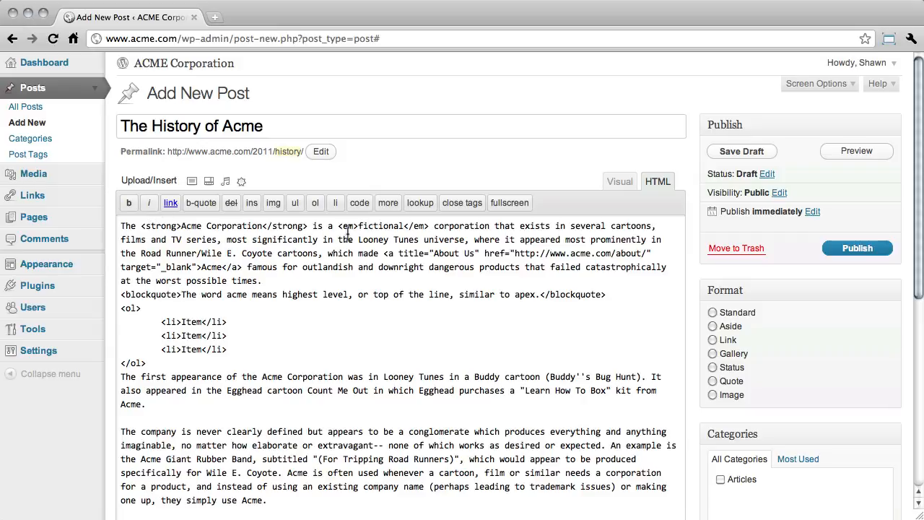
pyautogui.moveTo(338, 227); pyautogui.dragTo(430, 228)
pyautogui.click(620, 192)
pyautogui.click(620, 186)
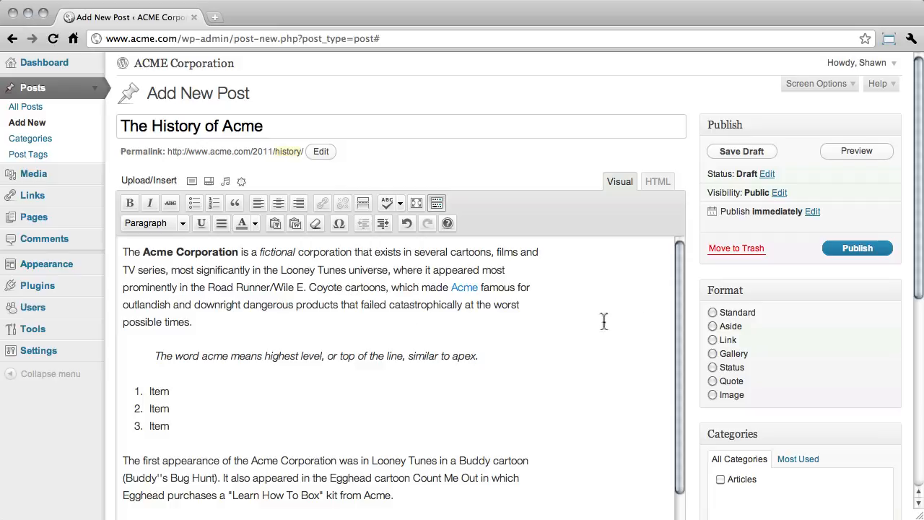
# - Assign the post to the Articles category
pyautogui.scroll(-1, 690, 318)
pyautogui.scroll(-5, 689, 319)
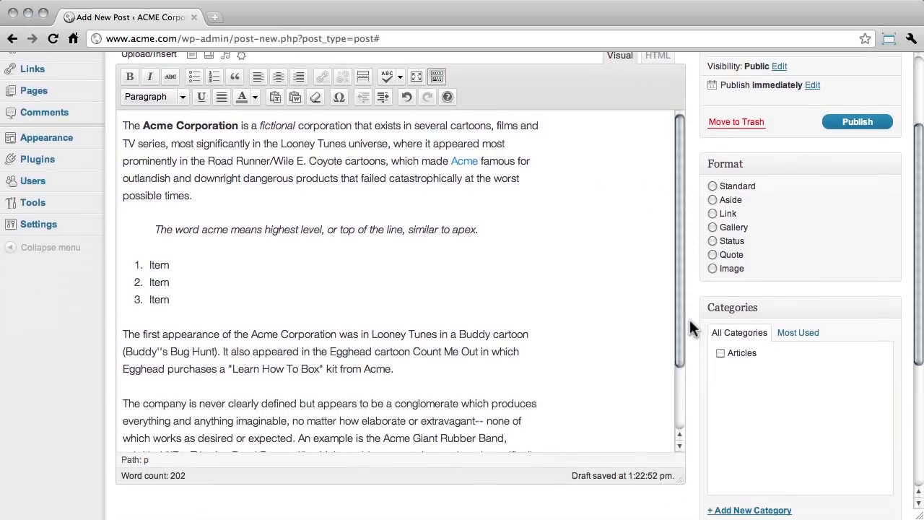
pyautogui.scroll(-3, 697, 339)
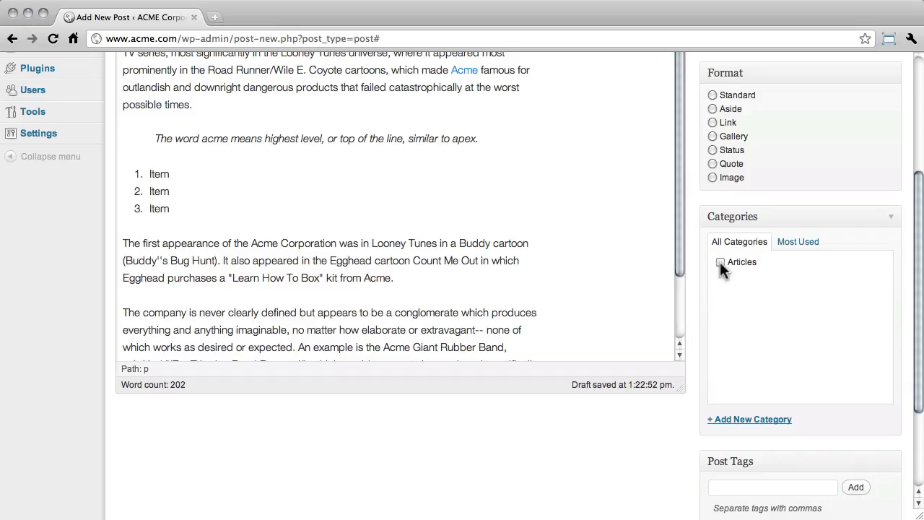
pyautogui.click(721, 263)
# - Add a new category named "Company News" and assign it to the post
pyautogui.click(752, 422)
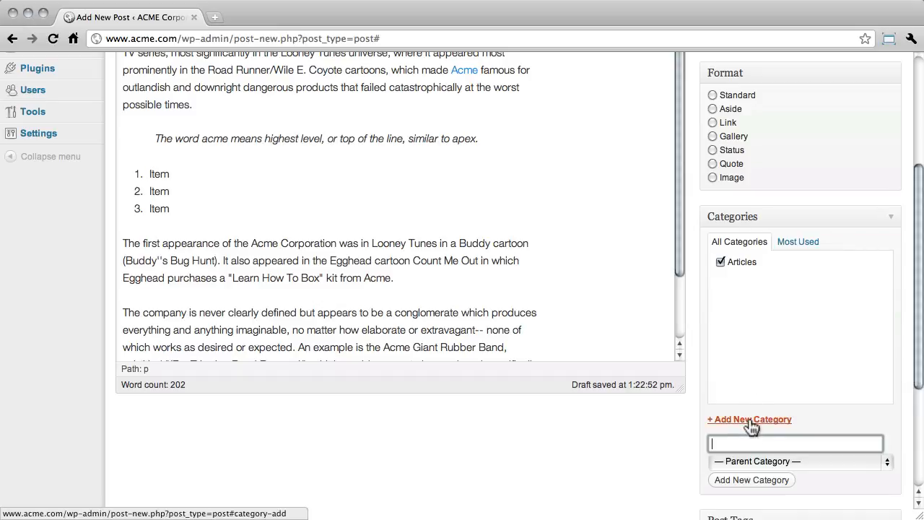
pyautogui.write('C')
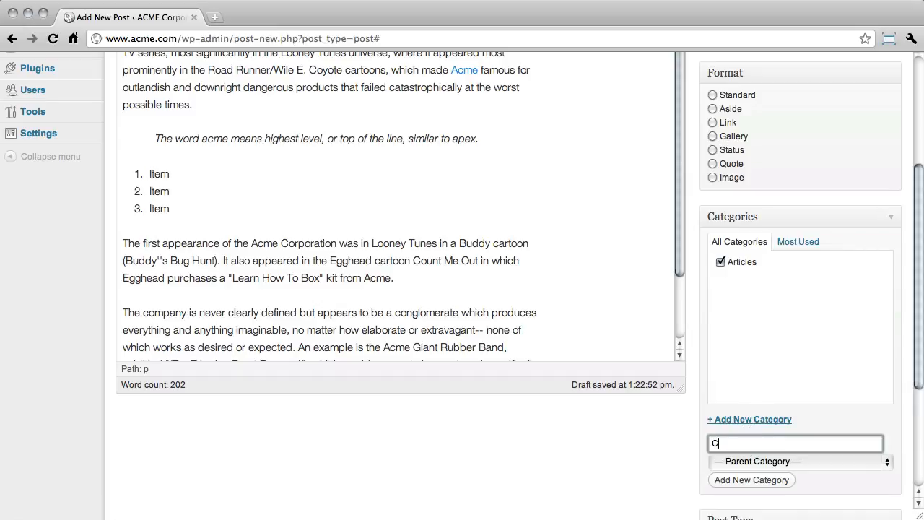
pyautogui.write('mpany News')
pyautogui.press('super+Left')
pyautogui.write('o')
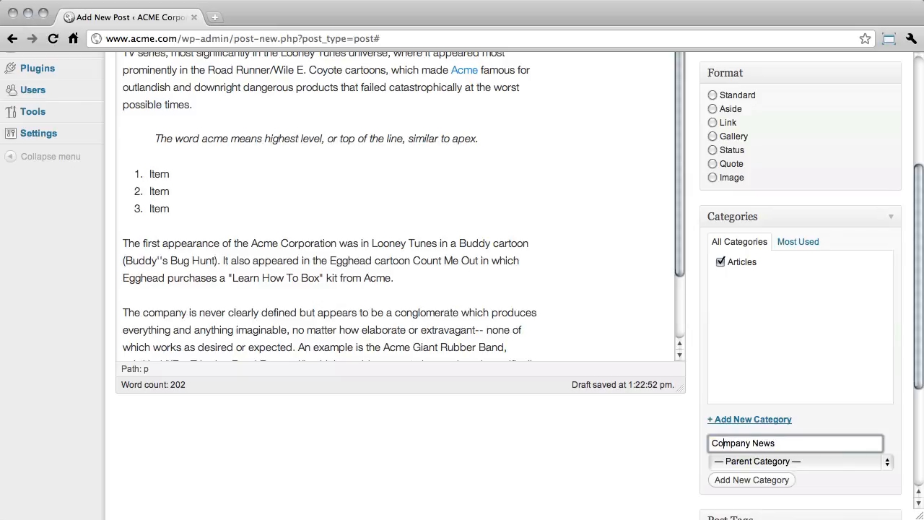
pyautogui.click(751, 480)
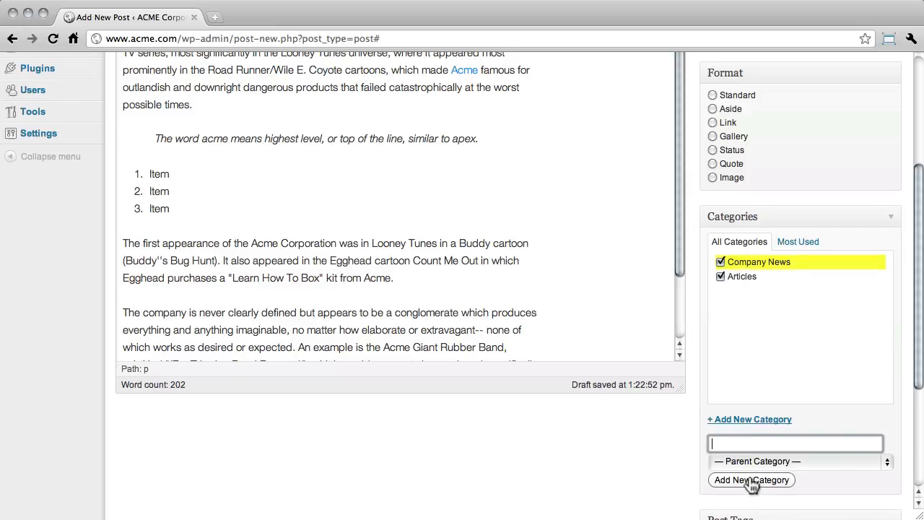
pyautogui.click(721, 276)
pyautogui.click(721, 261)
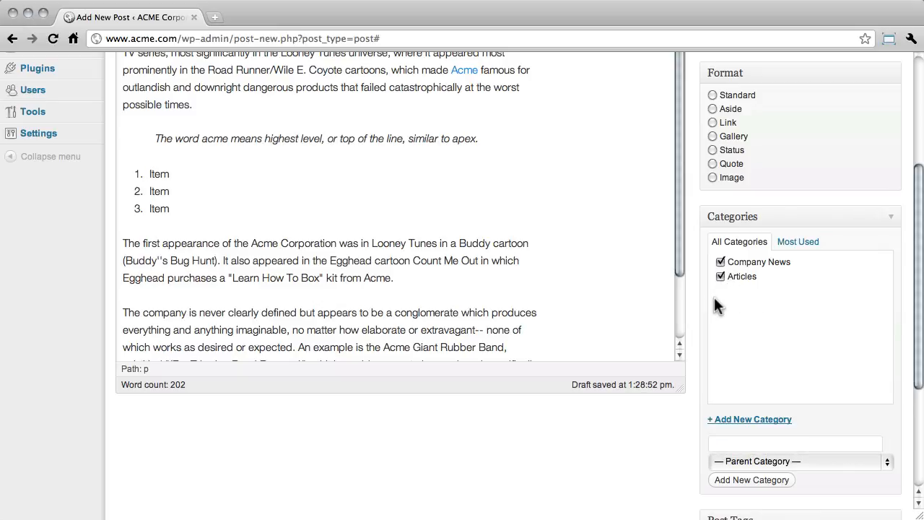
# - Add the tags history and company to the post
pyautogui.scroll(-5, 697, 307)
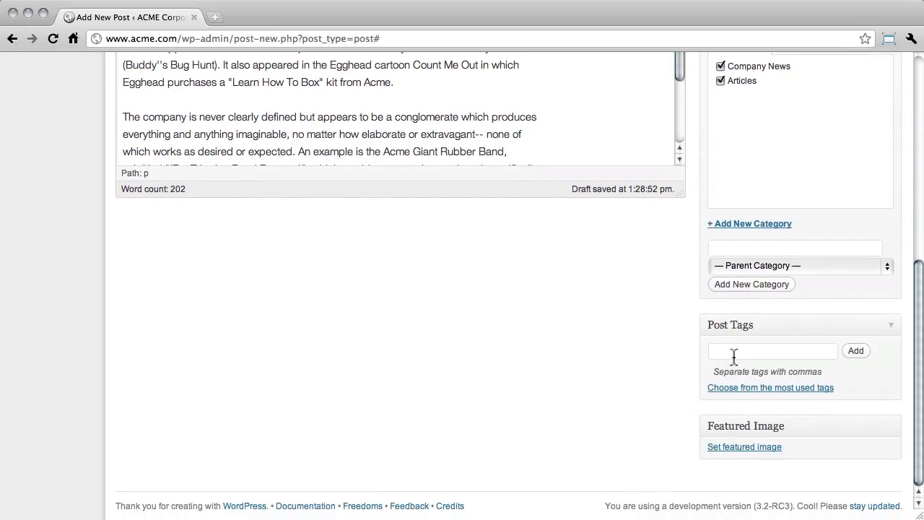
pyautogui.click(734, 354)
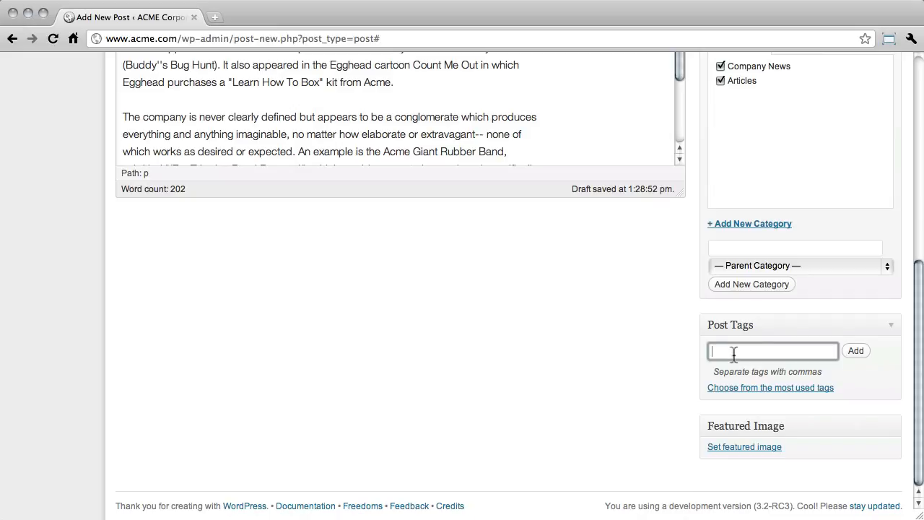
pyautogui.write('history, company')
pyautogui.click(850, 354)
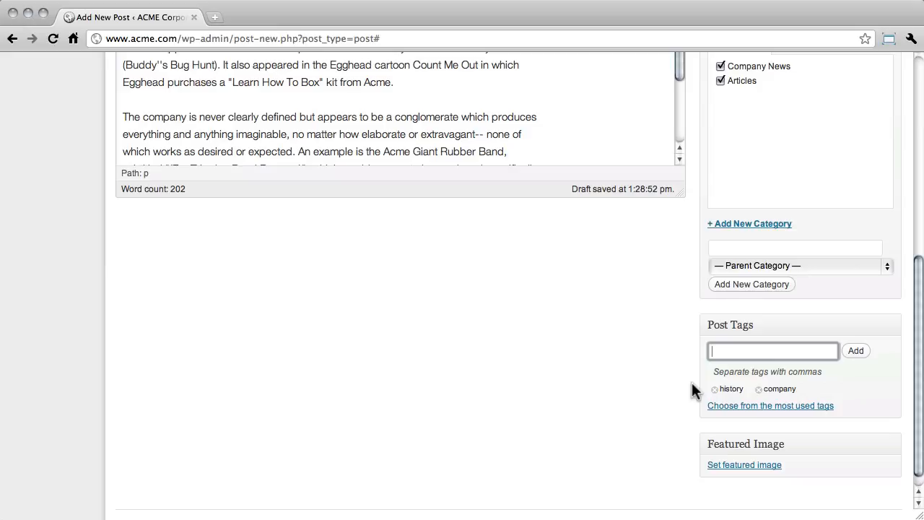
# - Set the post format to Standard
pyautogui.scroll(10, 692, 390)
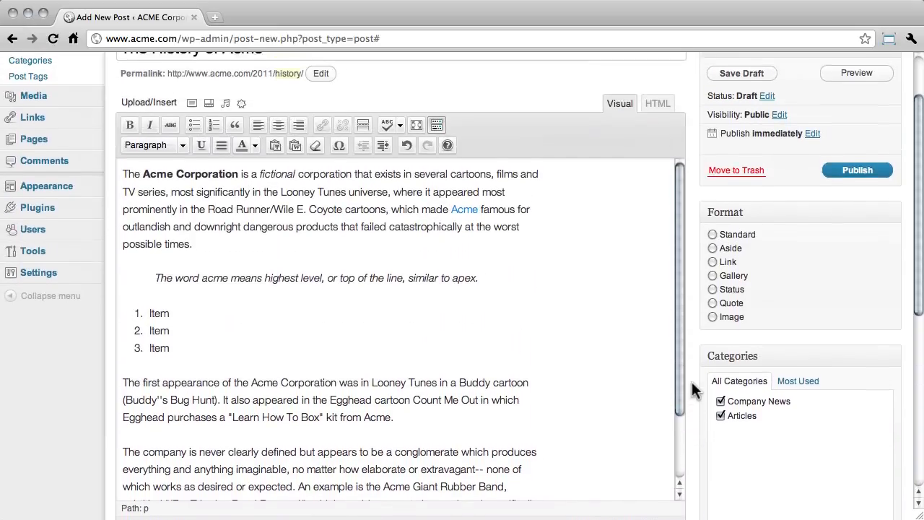
pyautogui.scroll(2, 690, 385)
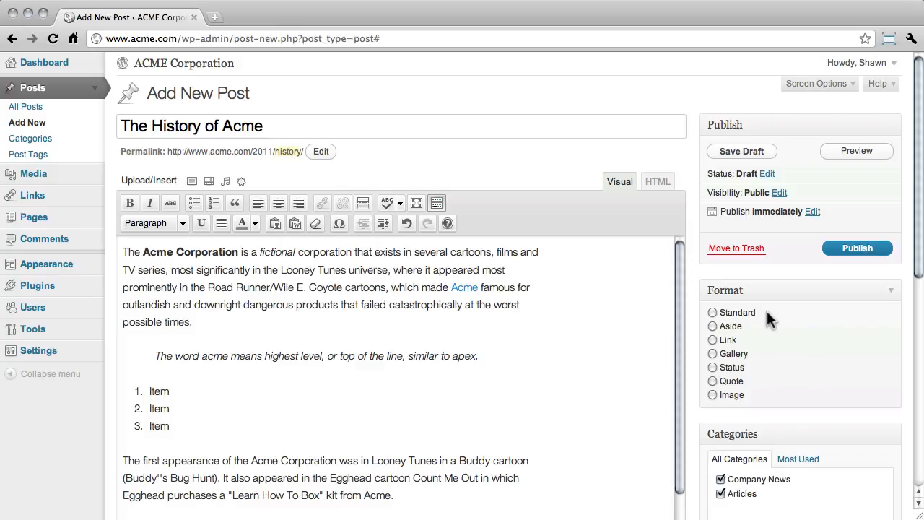
pyautogui.click(712, 312)
# - Preview the post in a new tab, read through it, and return to the editor tab
pyautogui.click(837, 155)
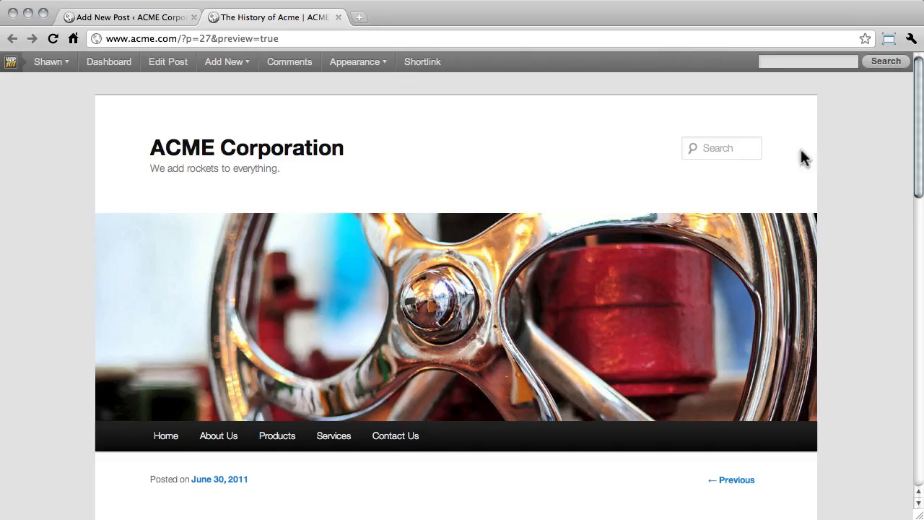
pyautogui.scroll(-5, 873, 210)
pyautogui.scroll(-3, 870, 219)
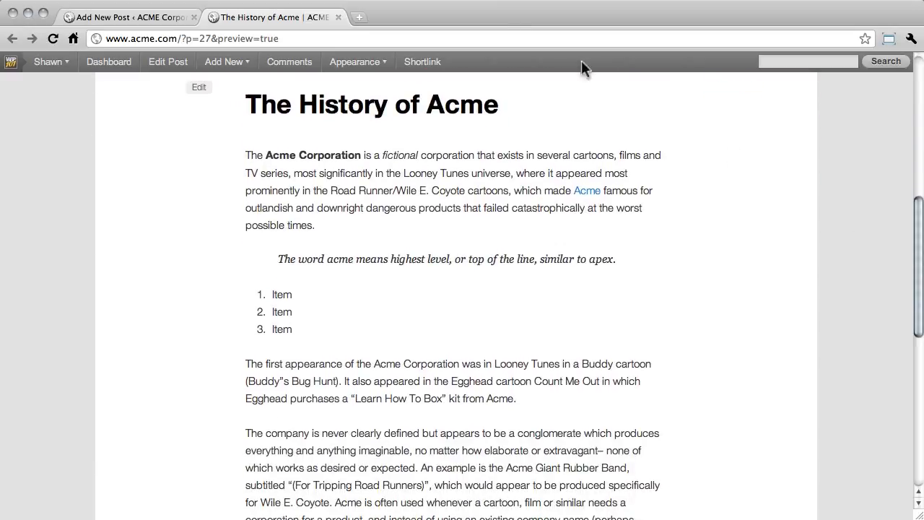
pyautogui.click(339, 17)
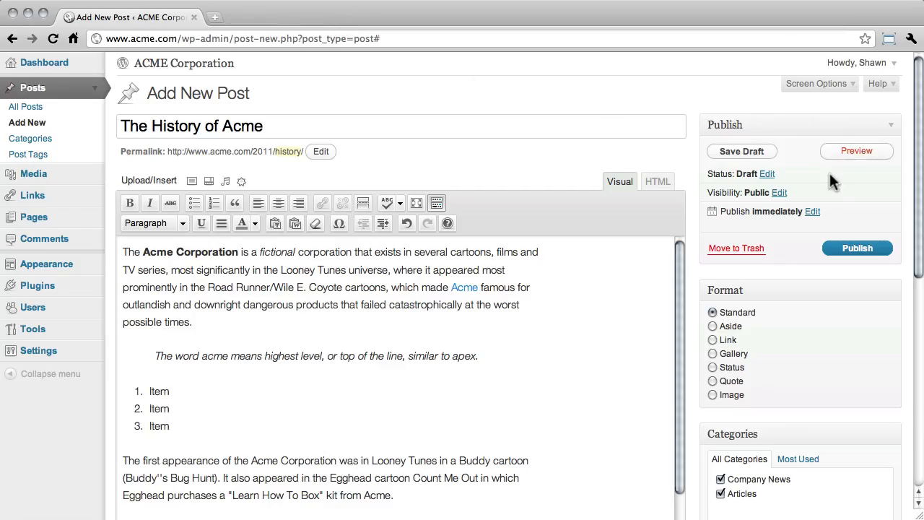
# - Open the post status options and keep Draft selected
pyautogui.click(768, 175)
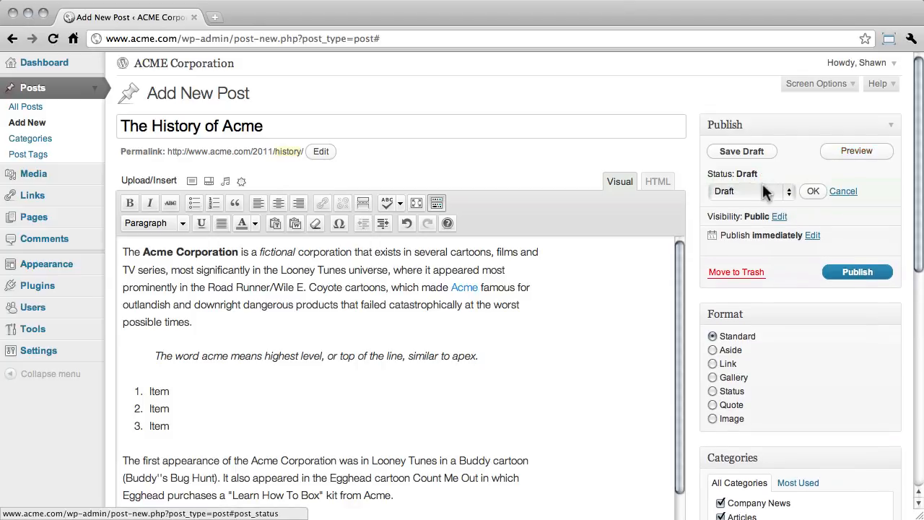
pyautogui.click(761, 190)
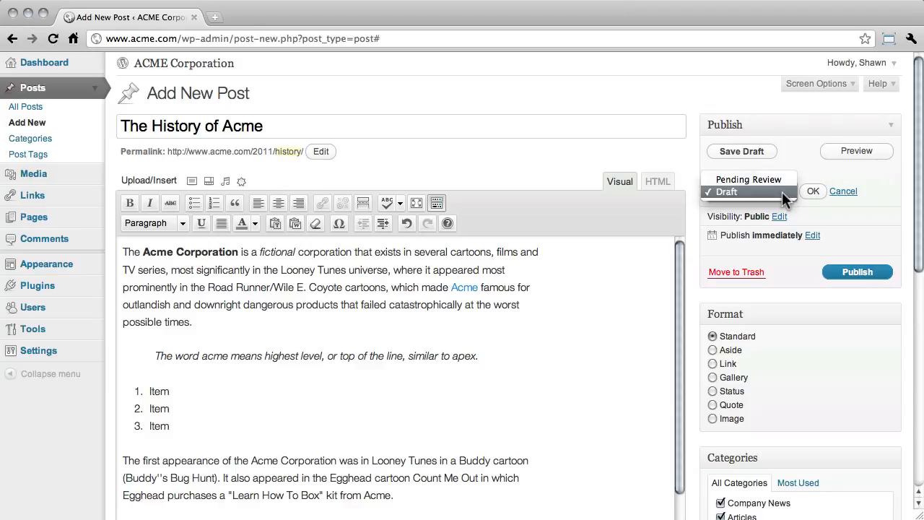
pyautogui.click(783, 191)
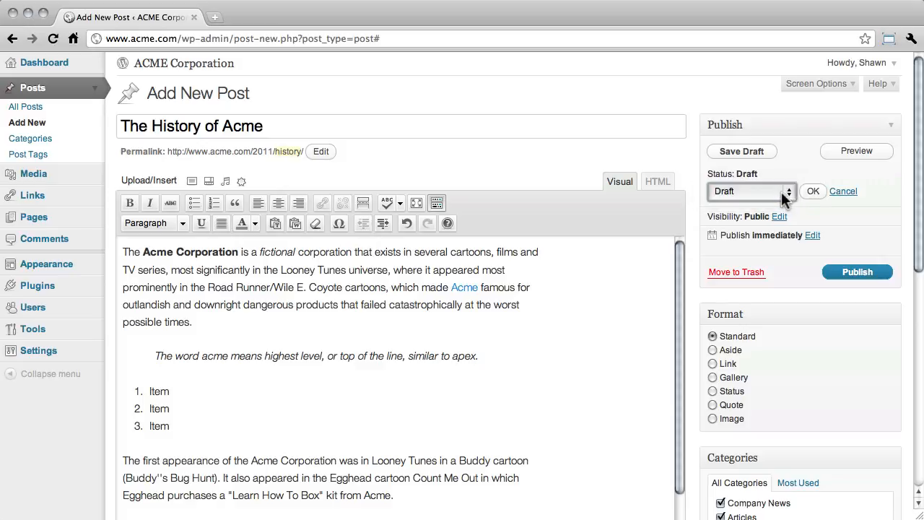
pyautogui.click(812, 193)
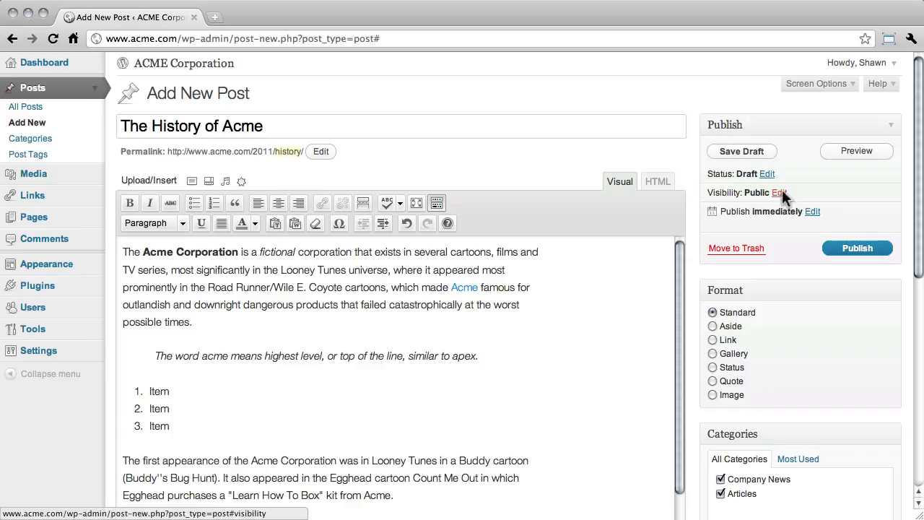
# - Try out the visibility options, including sticky, password protected and private, and keep the post Public
pyautogui.click(781, 191)
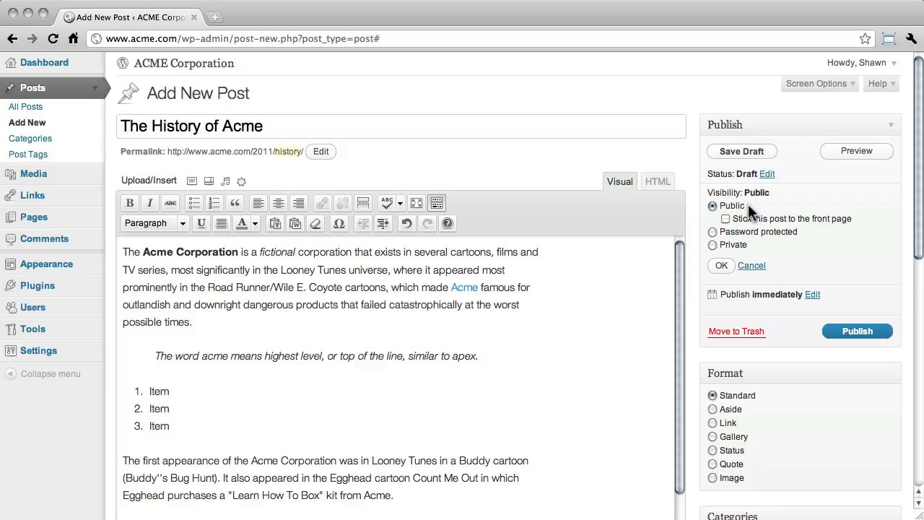
pyautogui.click(726, 218)
pyautogui.click(725, 219)
pyautogui.click(791, 234)
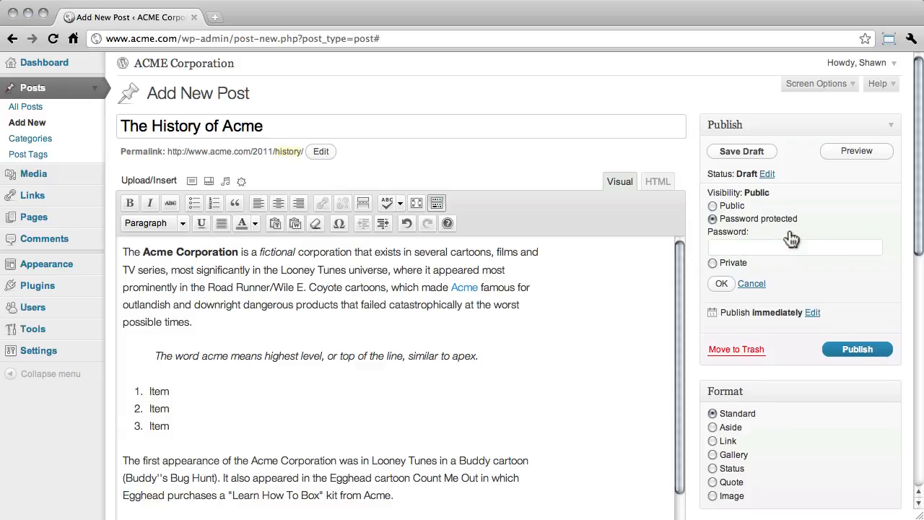
pyautogui.click(735, 248)
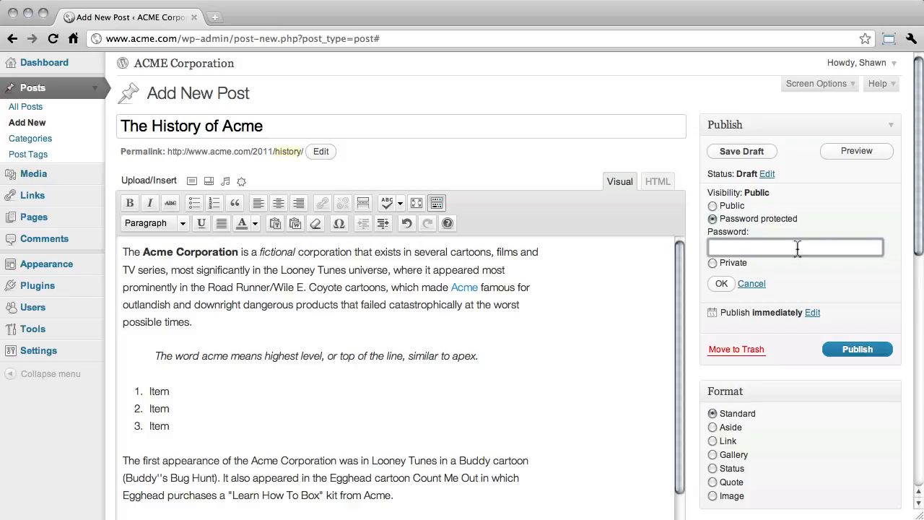
pyautogui.click(713, 206)
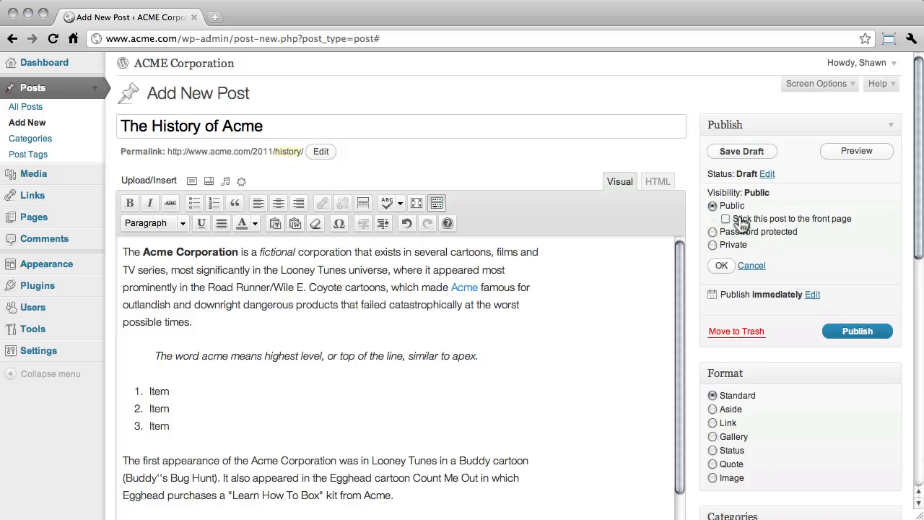
pyautogui.click(713, 245)
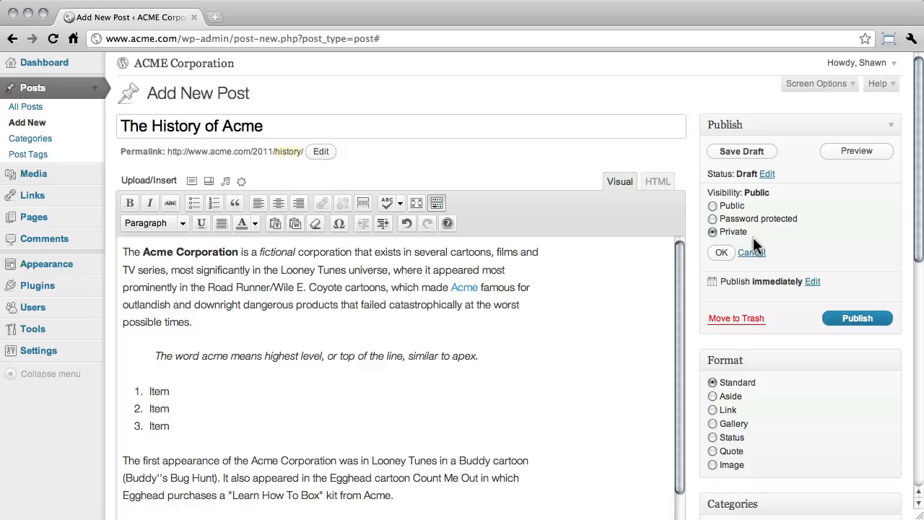
pyautogui.click(712, 206)
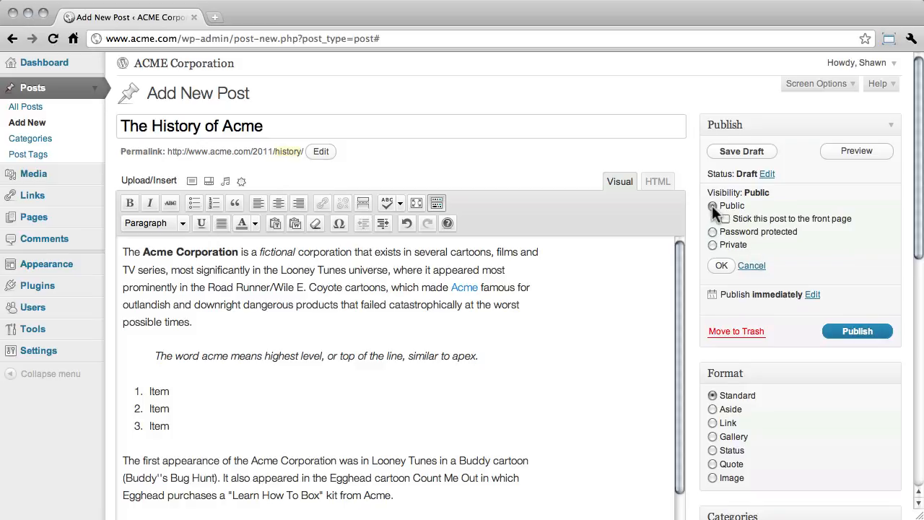
pyautogui.click(721, 266)
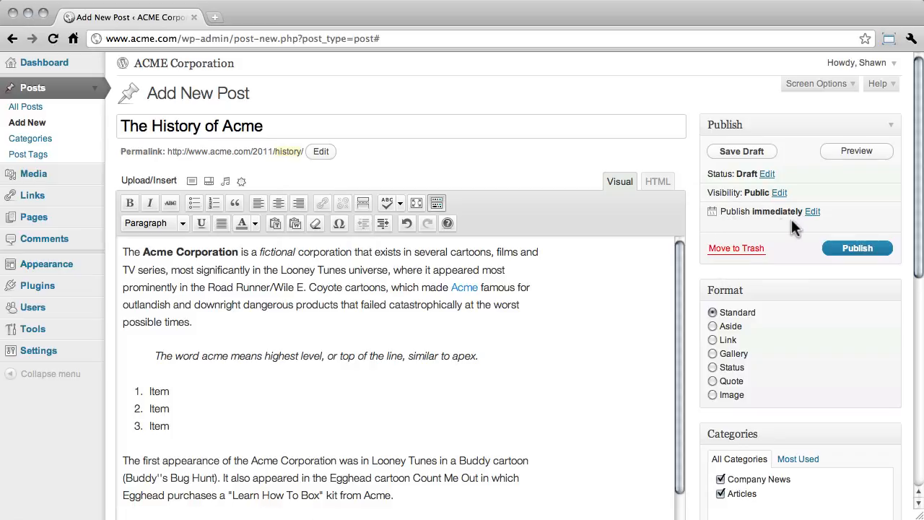
# - Open the publish schedule, keep publishing immediately, and publish the post
pyautogui.click(814, 212)
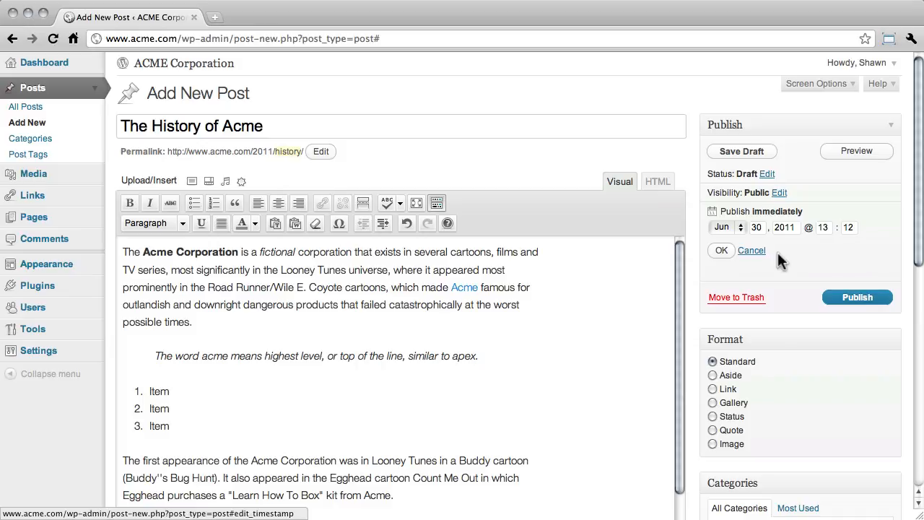
pyautogui.click(721, 250)
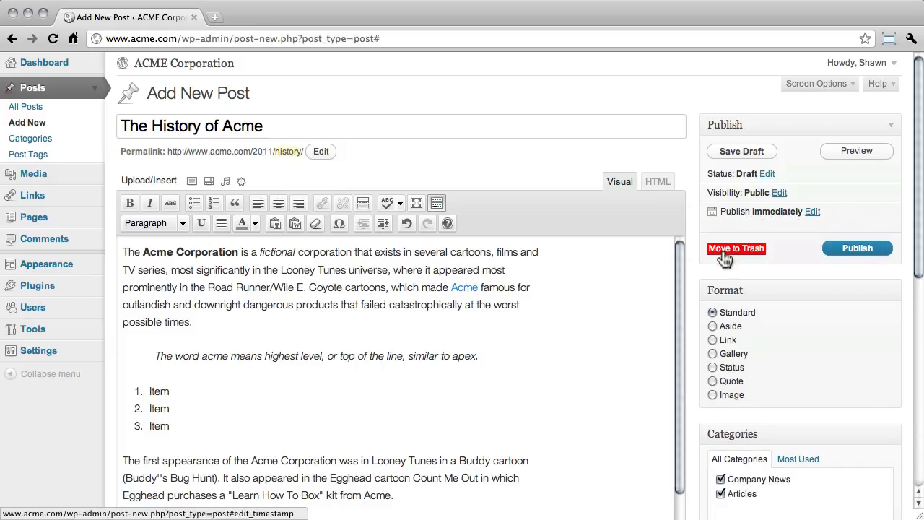
pyautogui.click(836, 249)
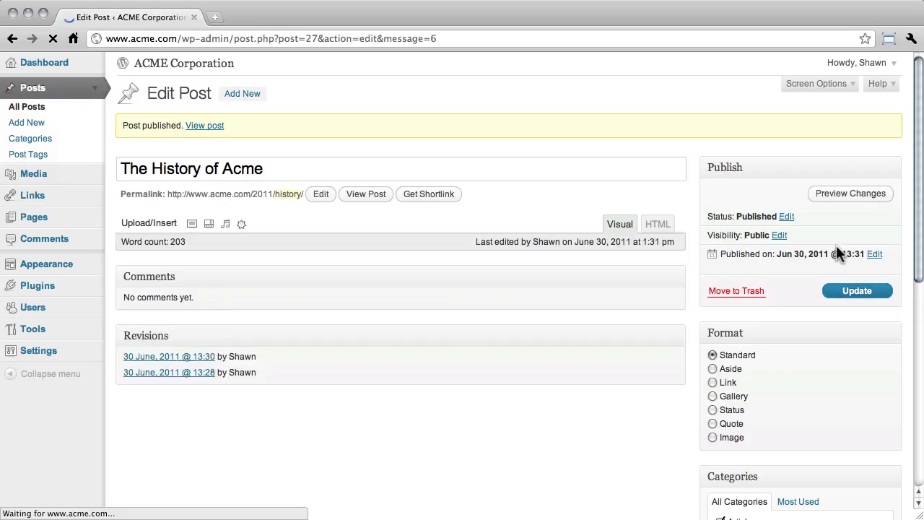
# - Open the site's home page and look over the published post with its categories and tags
pyautogui.click(138, 65)
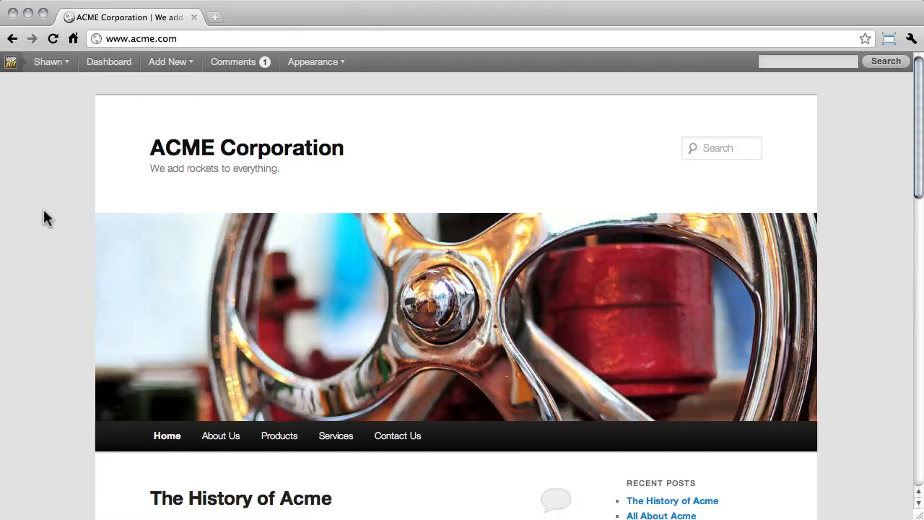
pyautogui.scroll(-5, 45, 213)
pyautogui.scroll(-10, 46, 218)
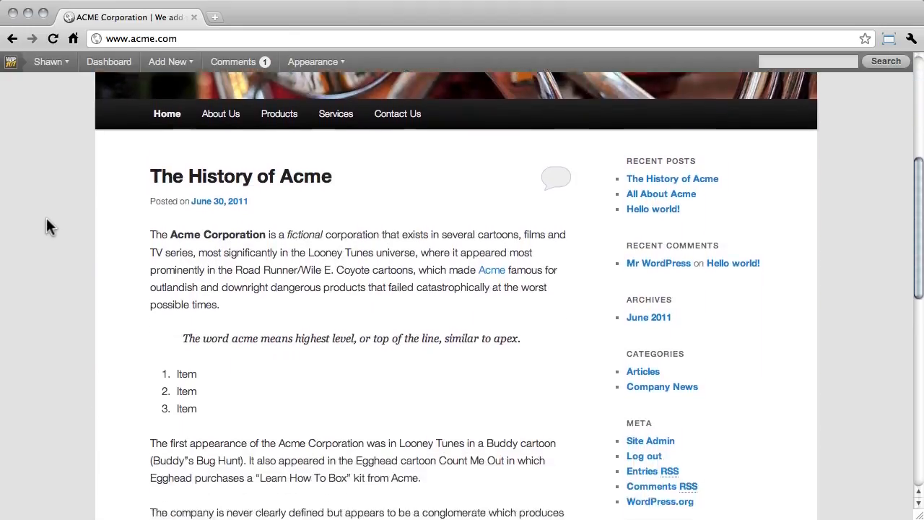
pyautogui.scroll(-5, 47, 219)
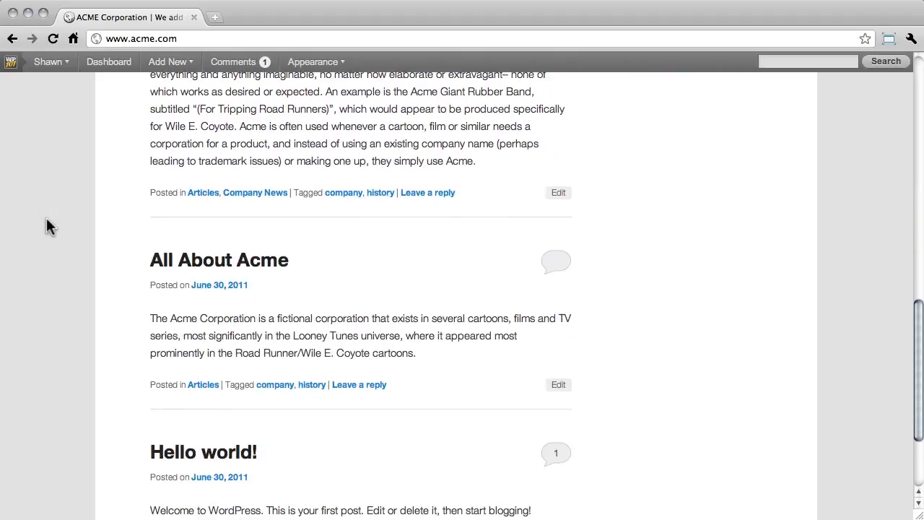
pyautogui.scroll(5, 46, 219)
pyautogui.scroll(15, 46, 217)
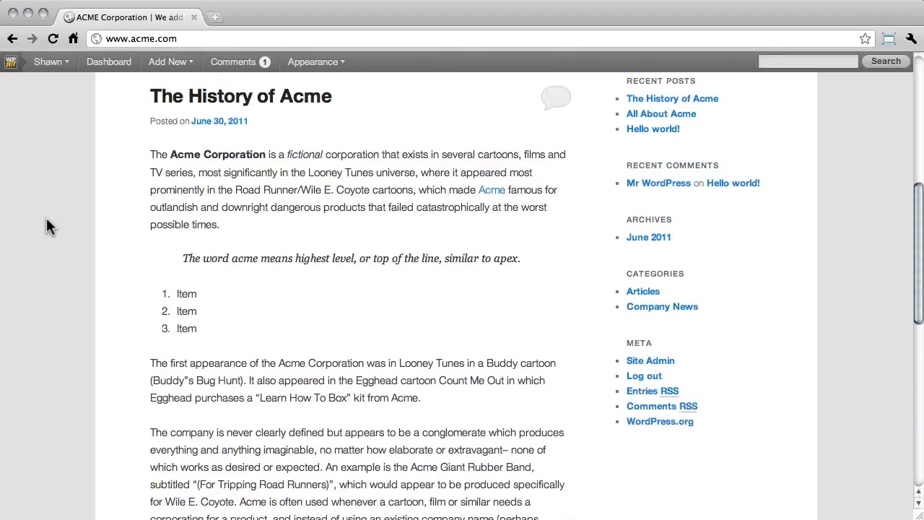